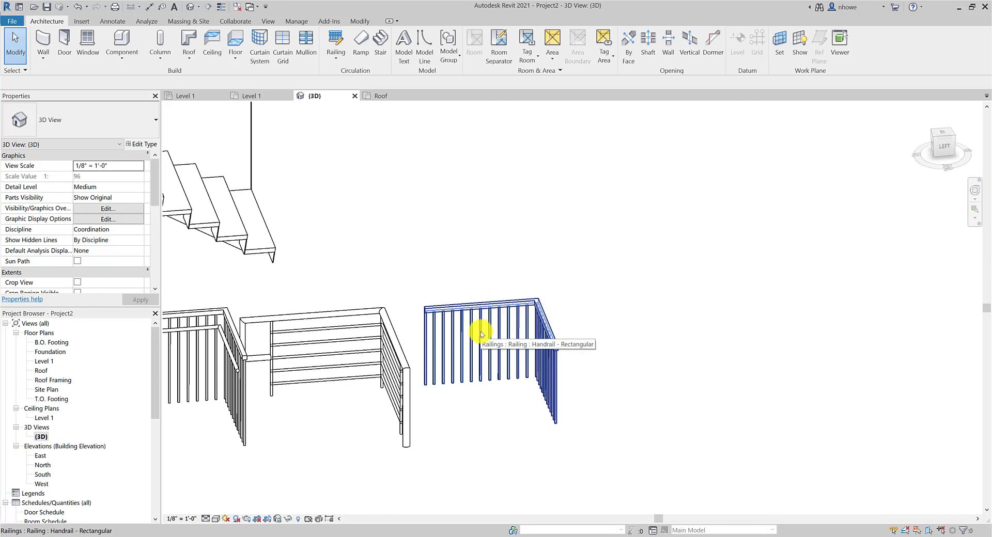
Review the type properties of the freestanding Handrail - Rectangular railing, including its baluster placement and offset parameters.
{"action": "left_click", "coordinate": [486, 365]}
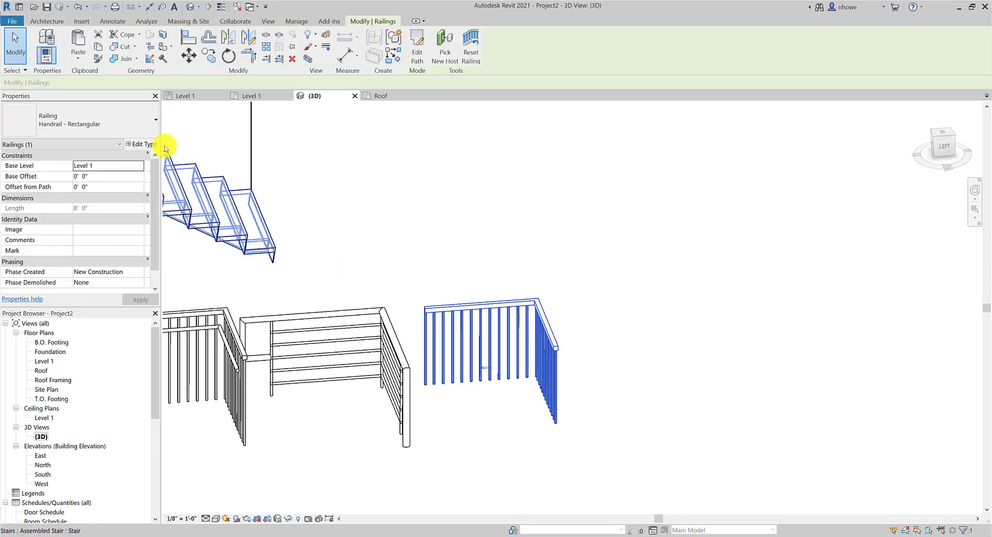
{"action": "left_click", "coordinate": [140, 145]}
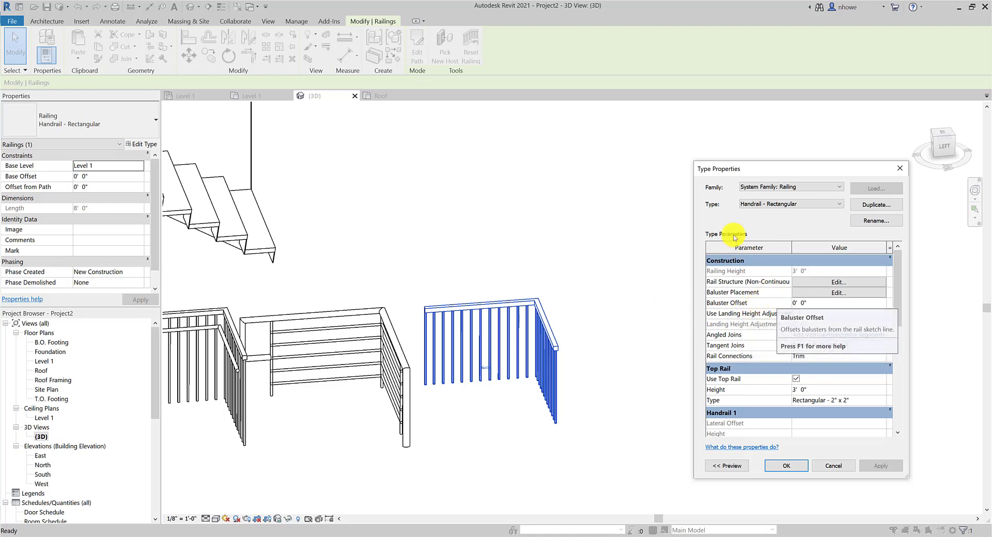
{"action": "left_click_drag", "start_coordinate": [780, 162], "coordinate": [780, 139]}
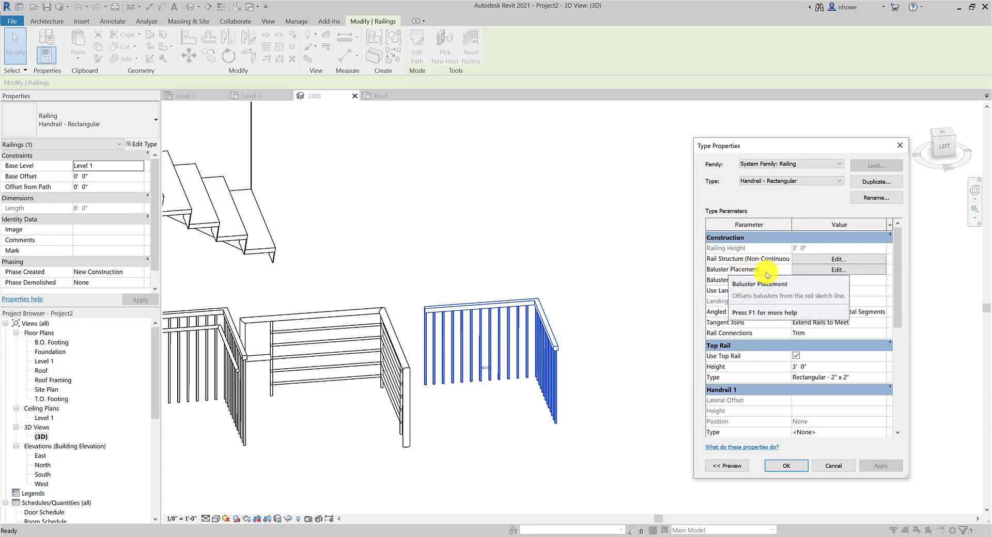
{"action": "mouse_move", "coordinate": [761, 276]}
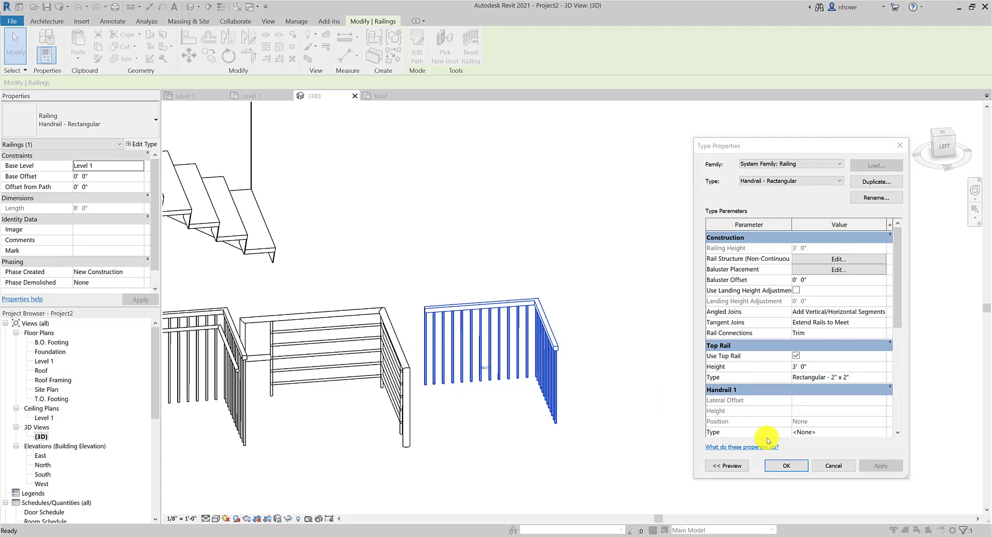
{"action": "left_click", "coordinate": [784, 466]}
Select the freestanding Guardrail - Pipe railing and open its type properties.
{"action": "scroll", "coordinate": [591, 377], "scroll_direction": "down", "scroll_amount": 3}
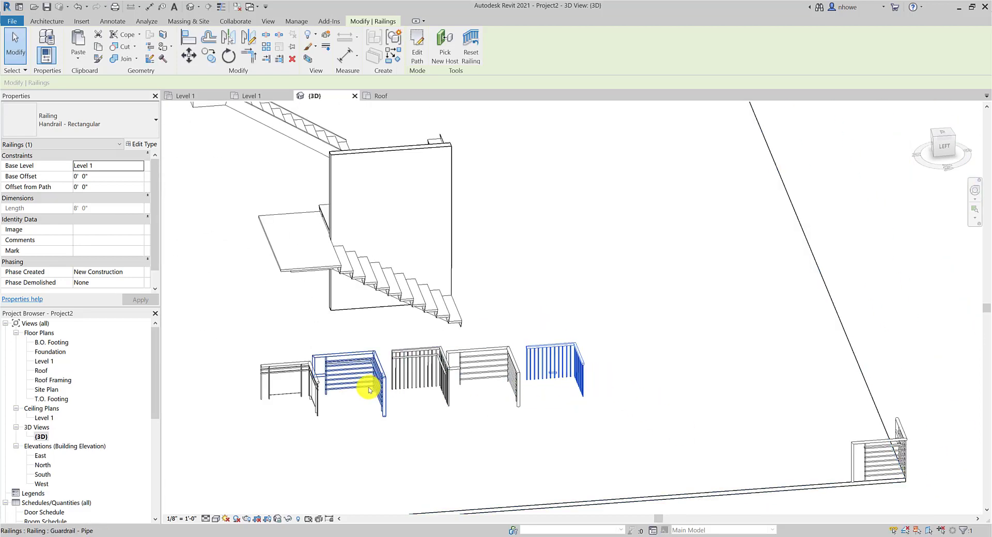
{"action": "scroll", "coordinate": [362, 390], "scroll_direction": "up", "scroll_amount": 5}
{"action": "scroll", "coordinate": [368, 388], "scroll_direction": "up", "scroll_amount": 2}
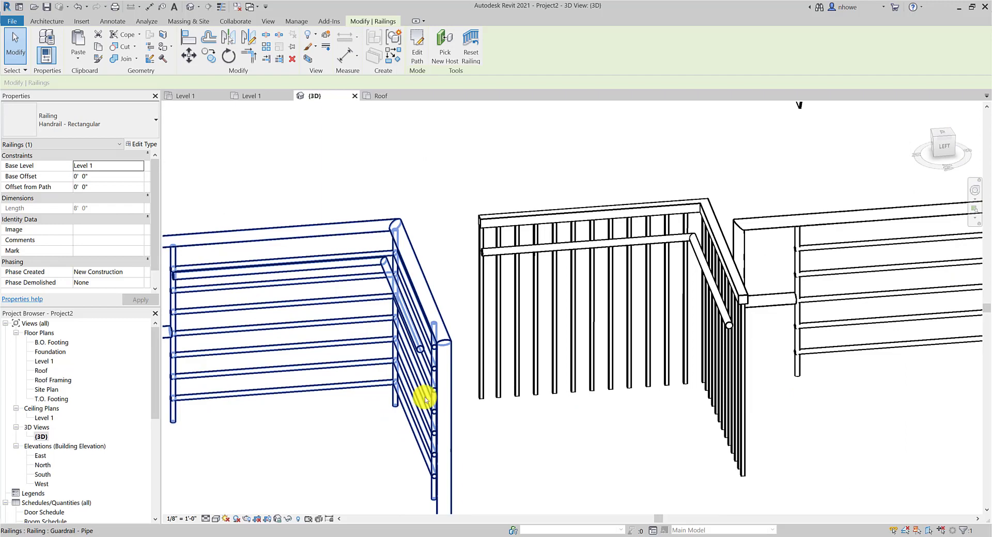
{"action": "scroll", "coordinate": [409, 392], "scroll_direction": "down", "scroll_amount": 3}
{"action": "scroll", "coordinate": [350, 443], "scroll_direction": "up", "scroll_amount": 5}
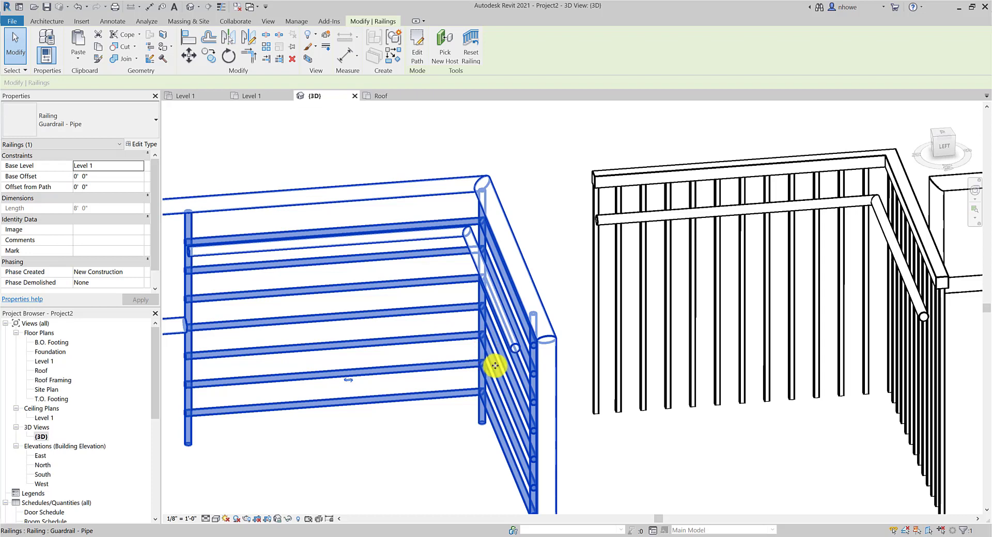
{"action": "left_click", "coordinate": [143, 145]}
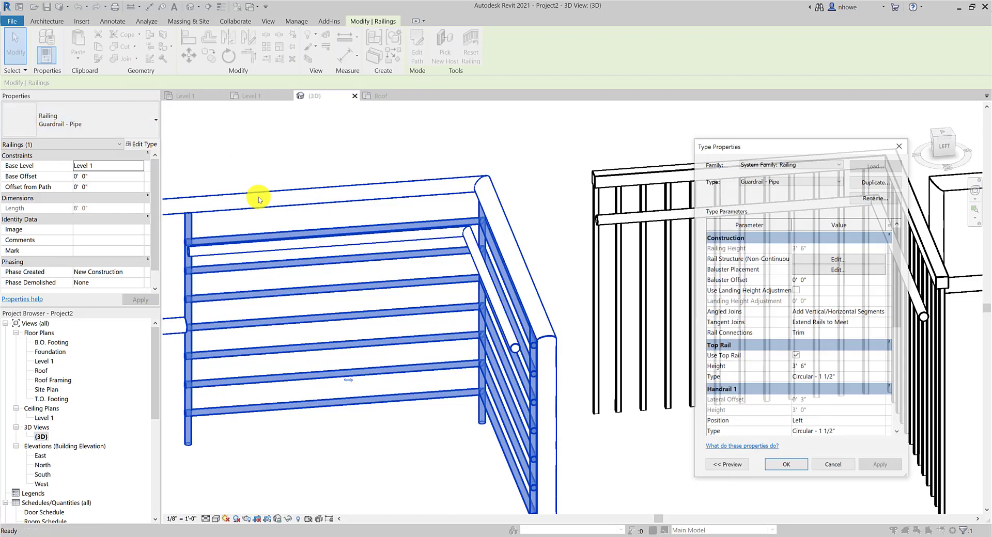
Set the Guardrail - Pipe type's Baluster Offset to -1" and apply it.
{"action": "left_click", "coordinate": [807, 280]}
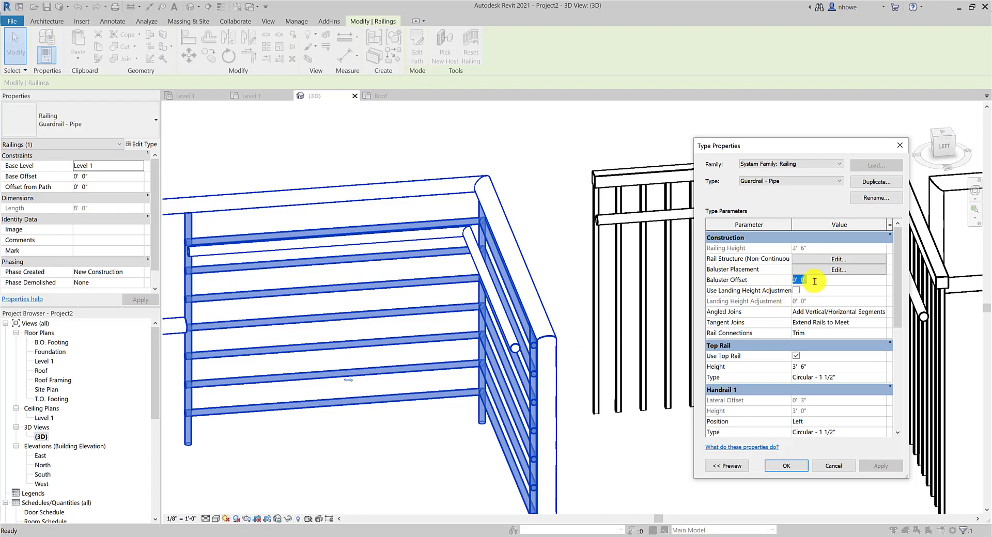
{"action": "type", "text": "-1"}
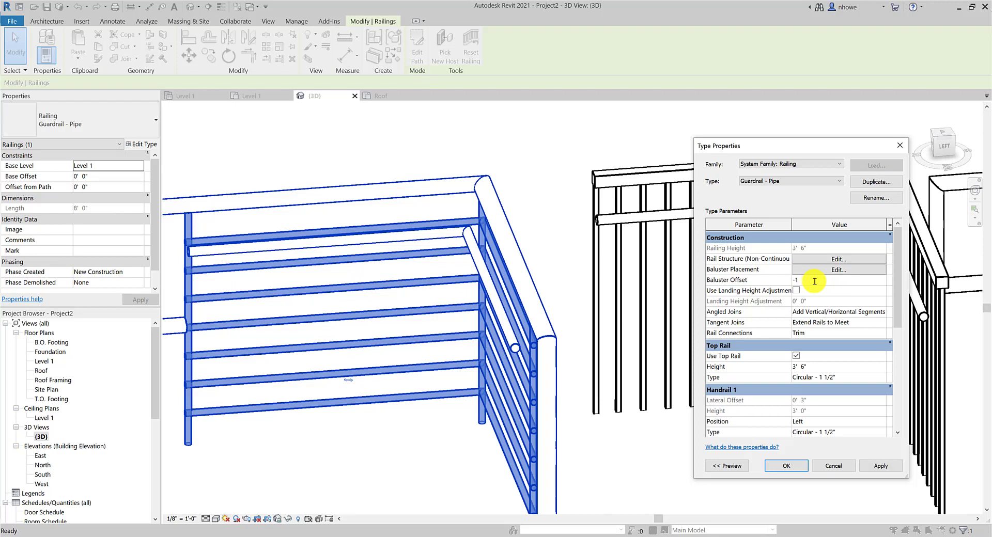
{"action": "left_click", "coordinate": [879, 466]}
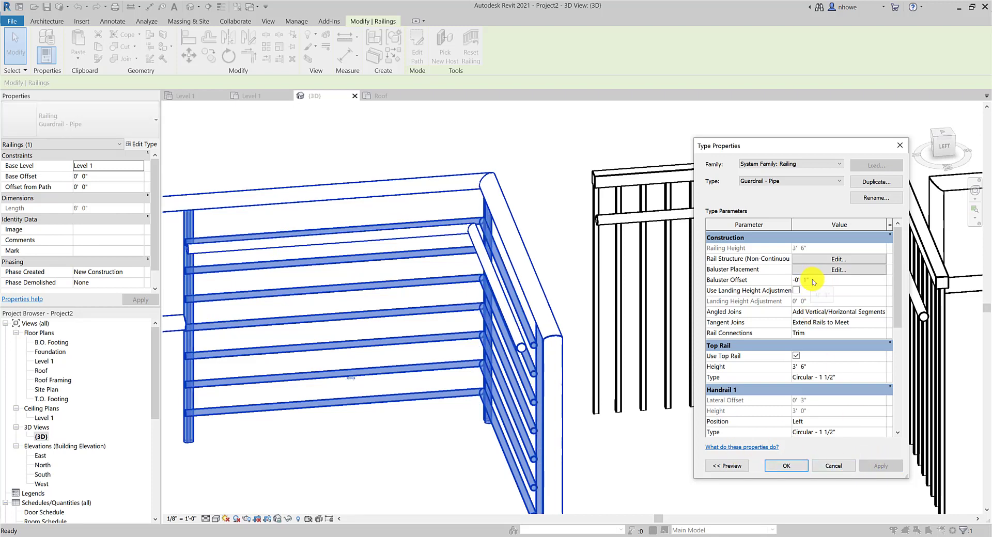
Set the Guardrail - Pipe type's Baluster Offset to 1" and apply it.
{"action": "left_click_drag", "start_coordinate": [814, 281], "coordinate": [787, 281]}
{"action": "type", "text": "1\""}
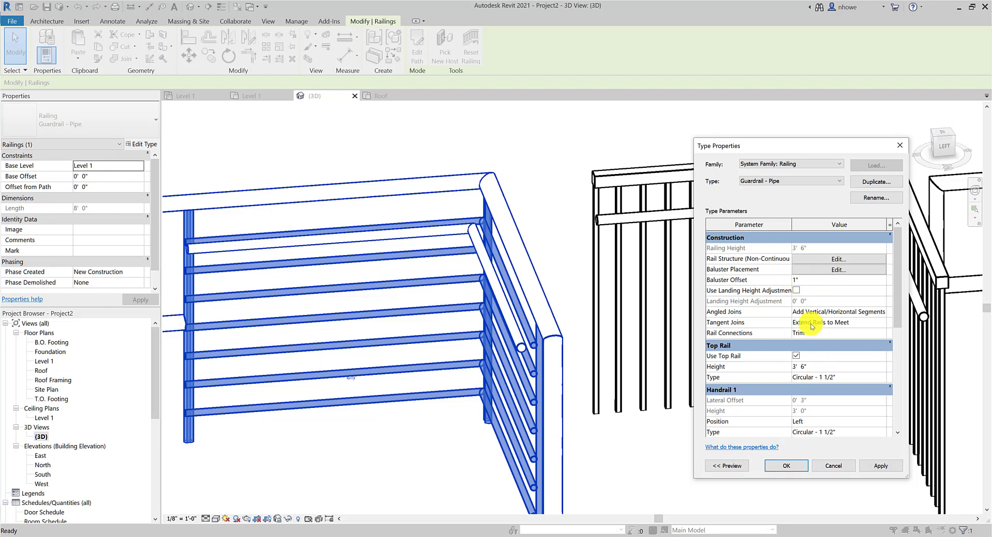
{"action": "left_click", "coordinate": [885, 467]}
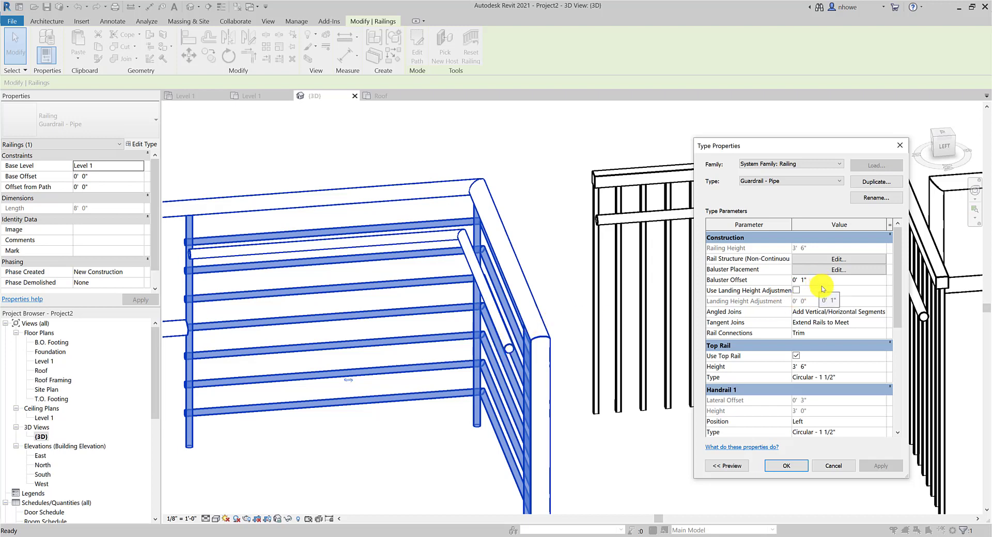
In the baluster placement's main pattern, change the regular baluster's family to Baluster - Round : 2".
{"action": "scroll", "coordinate": [827, 301], "scroll_direction": "down", "scroll_amount": 2}
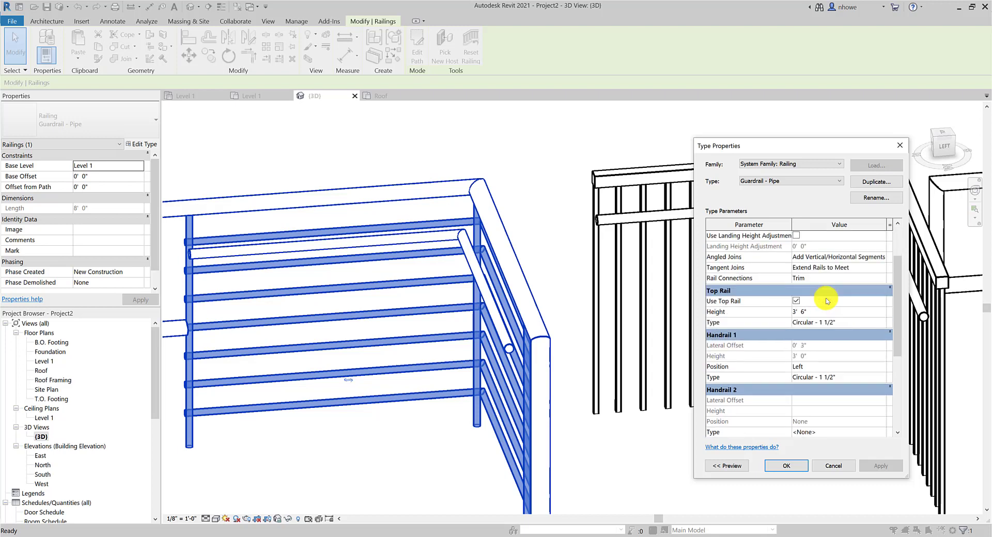
{"action": "scroll", "coordinate": [827, 300], "scroll_direction": "up", "scroll_amount": 2}
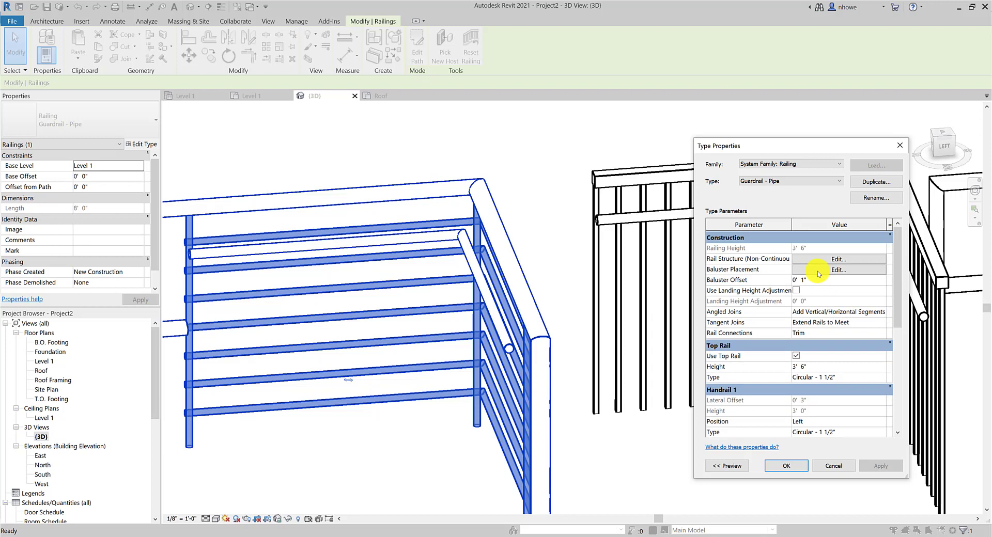
{"action": "left_click", "coordinate": [834, 274]}
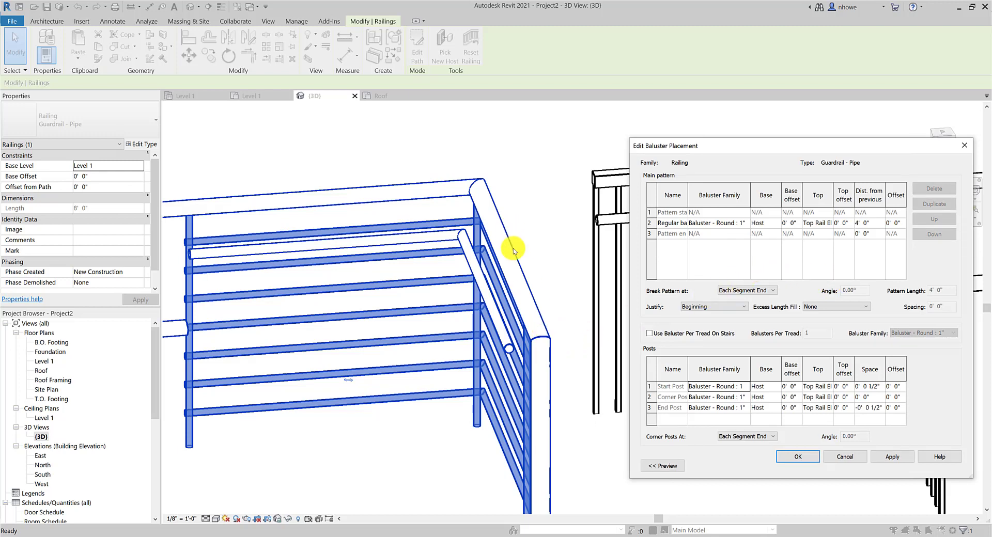
{"action": "left_click", "coordinate": [504, 261]}
{"action": "left_click", "coordinate": [742, 223]}
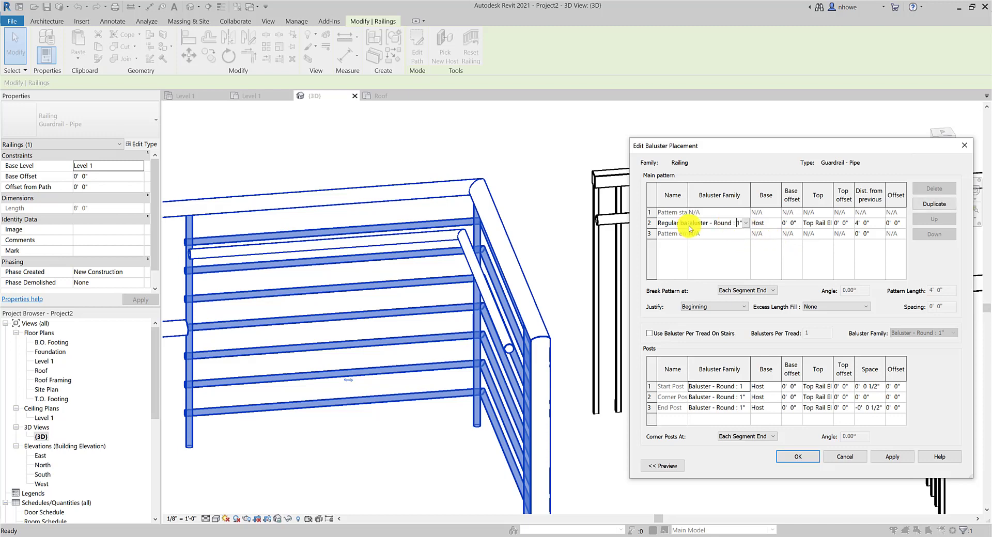
{"action": "left_click", "coordinate": [744, 224]}
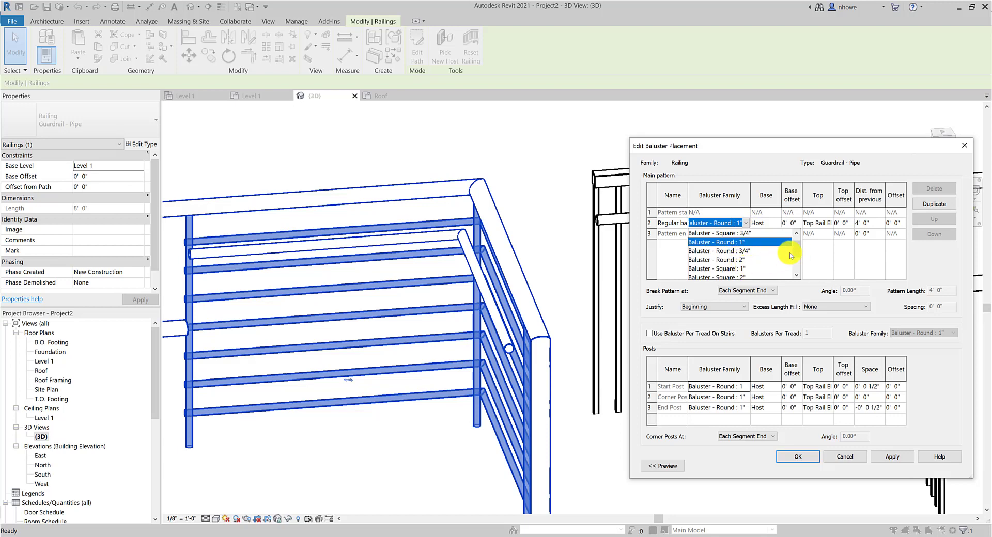
{"action": "left_click_drag", "start_coordinate": [798, 259], "coordinate": [800, 246]}
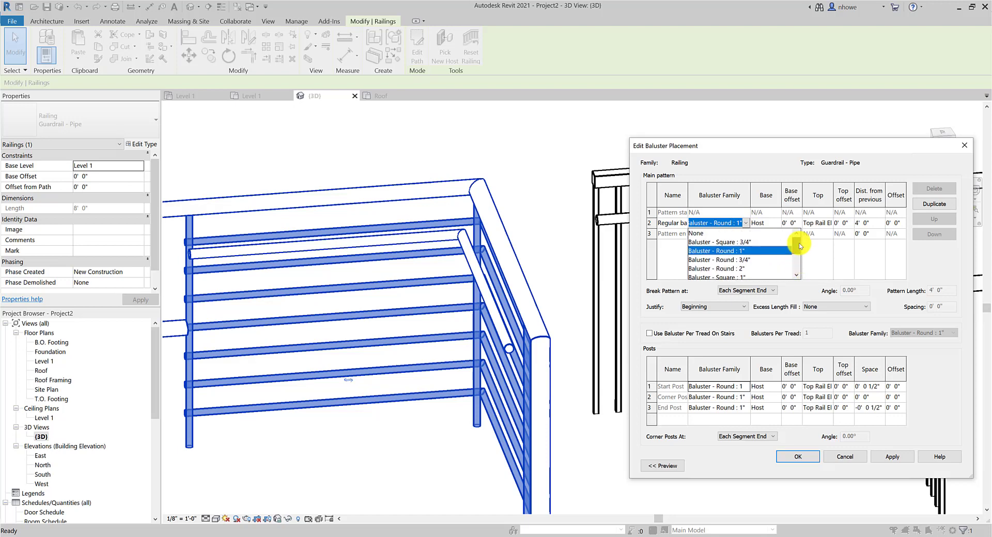
{"action": "left_click", "coordinate": [742, 269]}
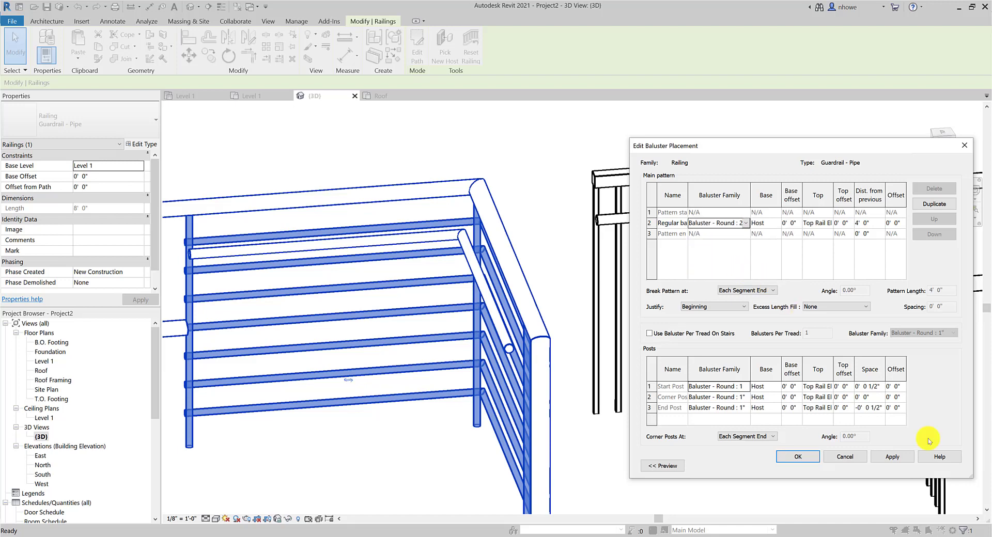
{"action": "left_click", "coordinate": [885, 455]}
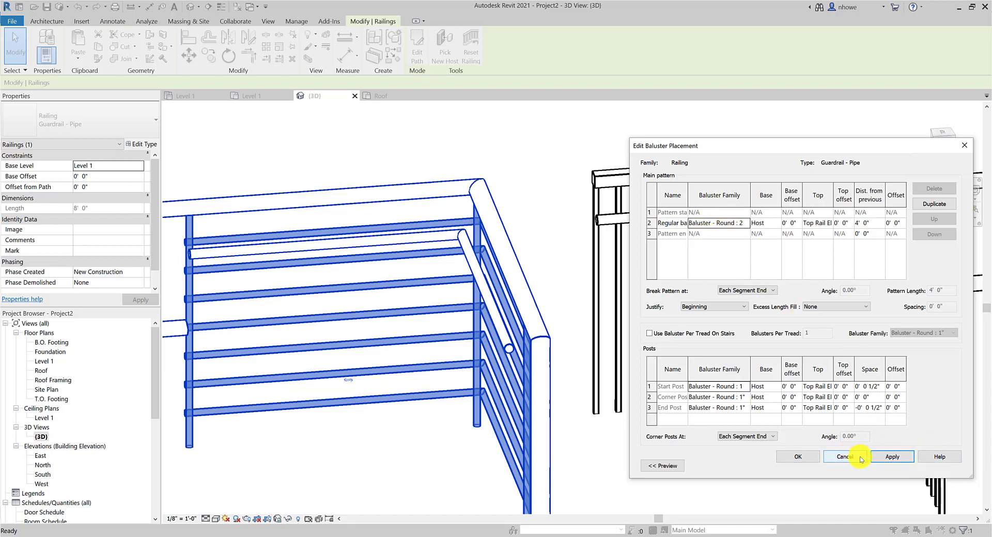
{"action": "left_click", "coordinate": [826, 460]}
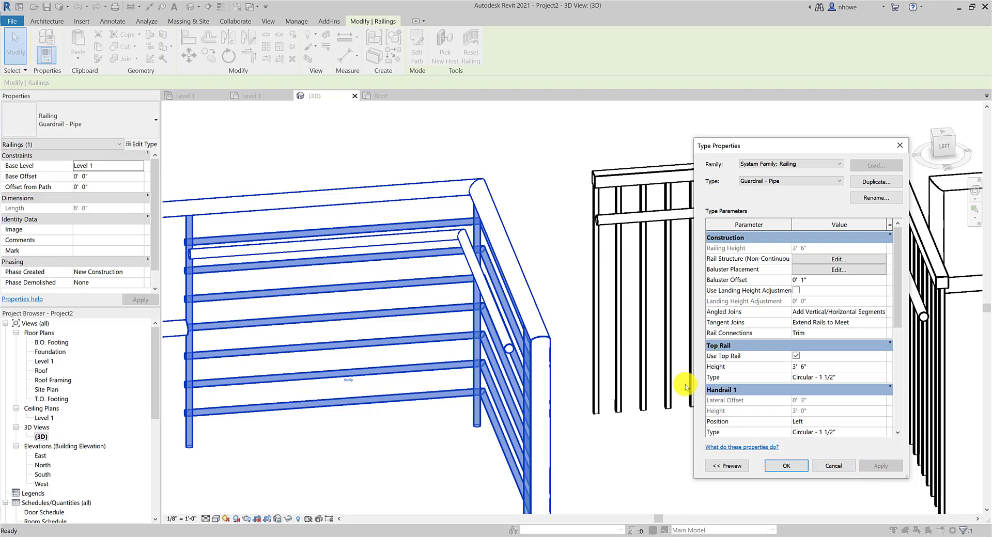
Set the regular baluster's distance from previous to 2' 0" and apply it to the Guardrail - Pipe type.
{"action": "left_click", "coordinate": [849, 259]}
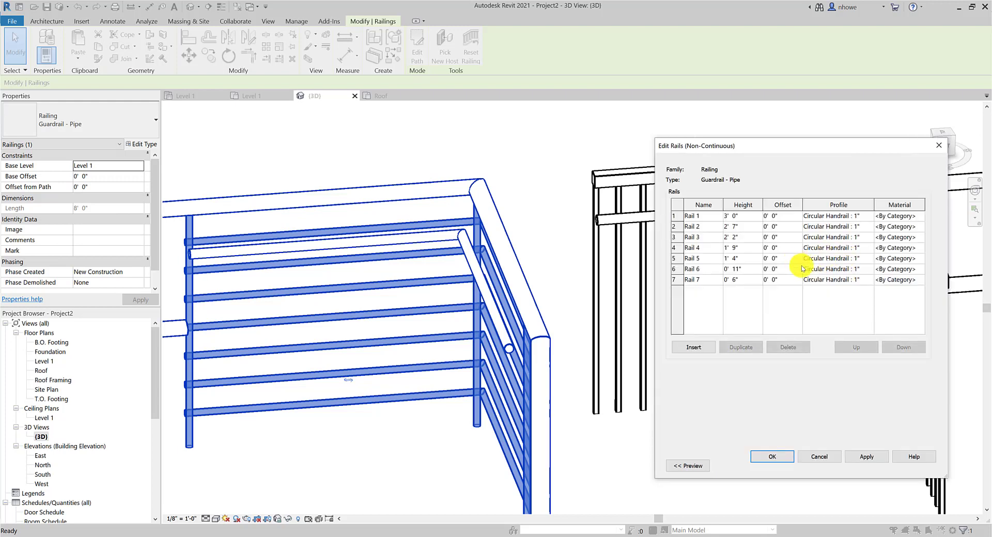
{"action": "left_click", "coordinate": [825, 458]}
{"action": "left_click", "coordinate": [838, 270]}
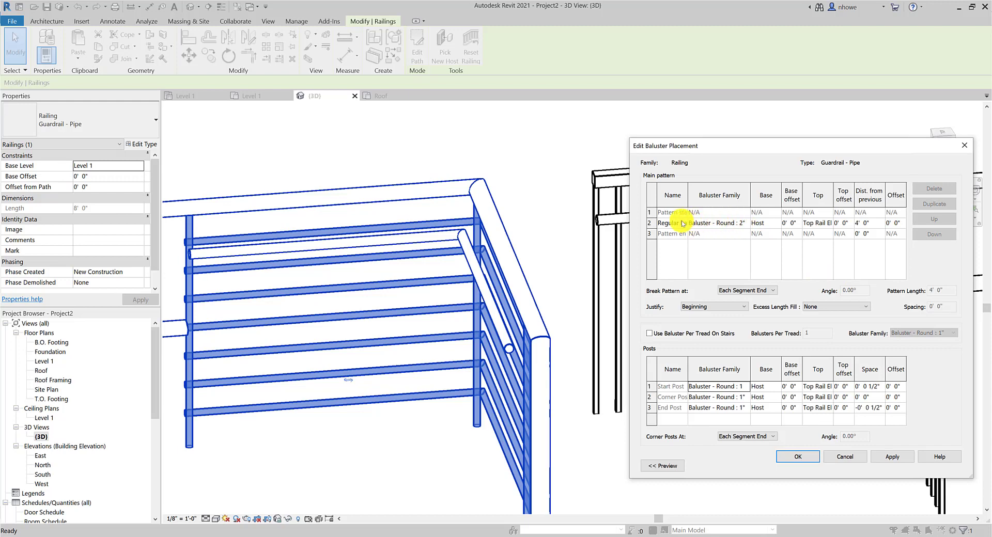
{"action": "left_click", "coordinate": [681, 223]}
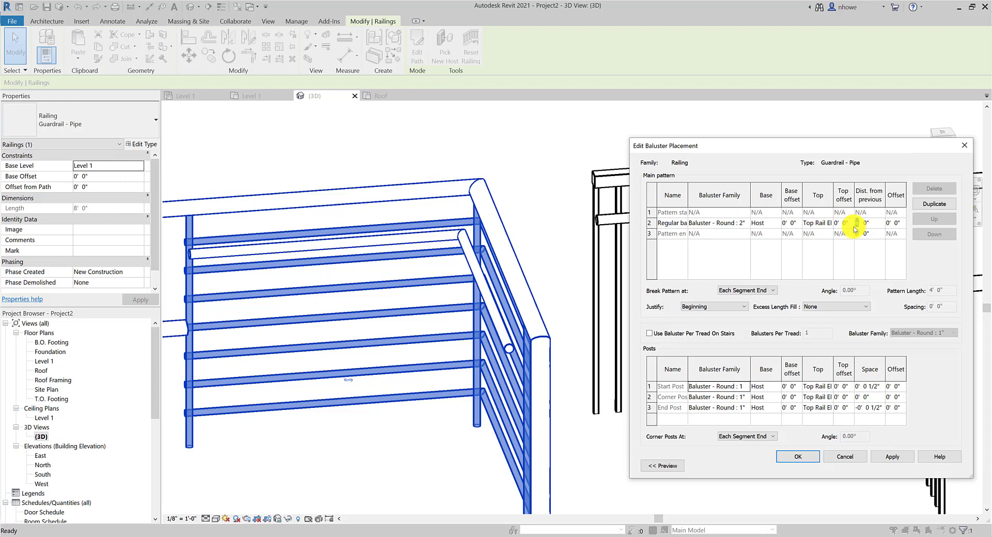
{"action": "type", "text": "2"}
{"action": "left_click", "coordinate": [885, 458]}
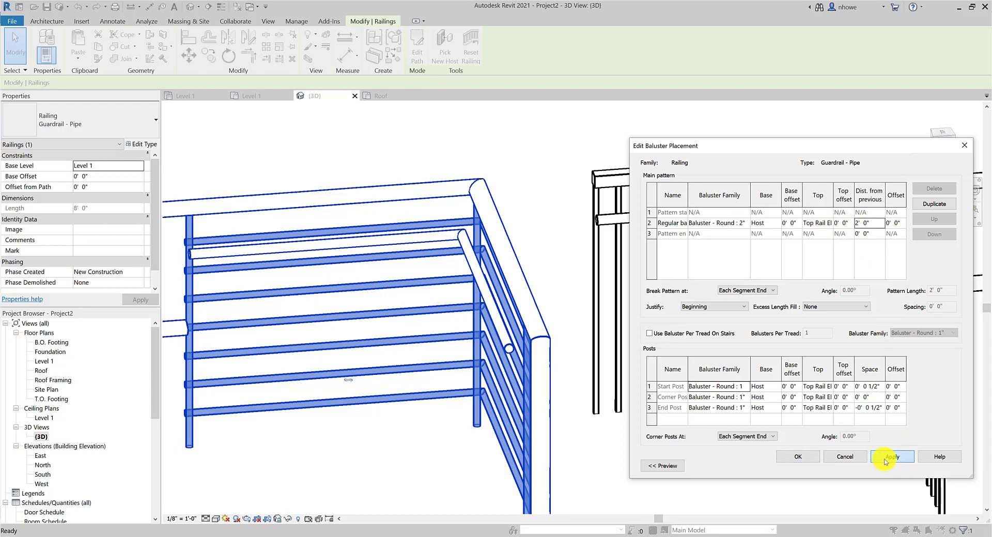
{"action": "left_click", "coordinate": [829, 458]}
{"action": "left_click", "coordinate": [879, 465]}
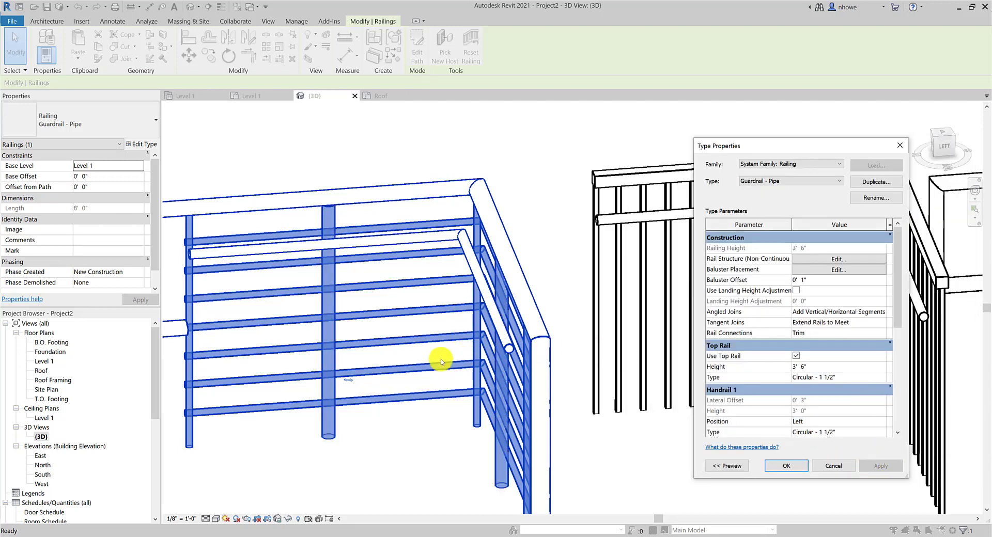
{"action": "left_click", "coordinate": [829, 270]}
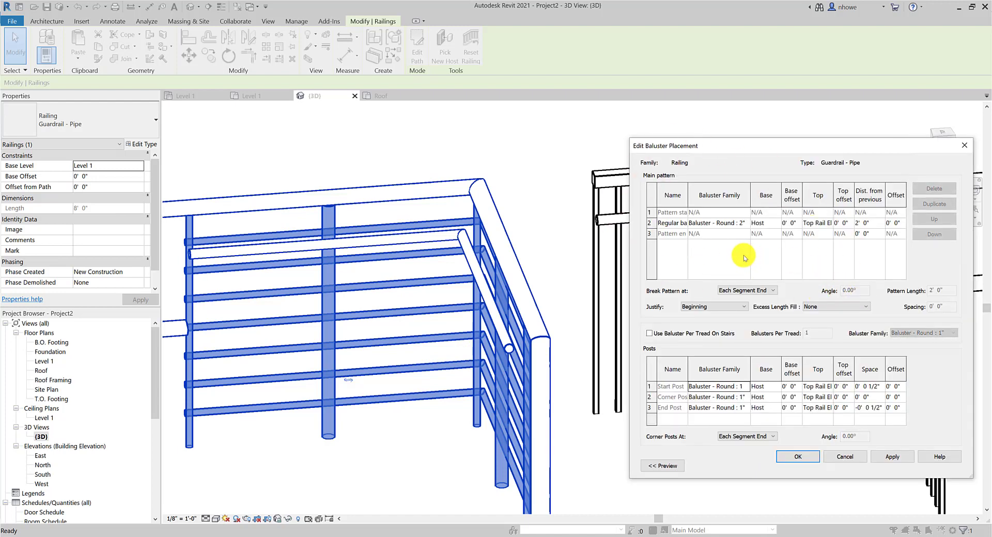
{"action": "left_click", "coordinate": [798, 457]}
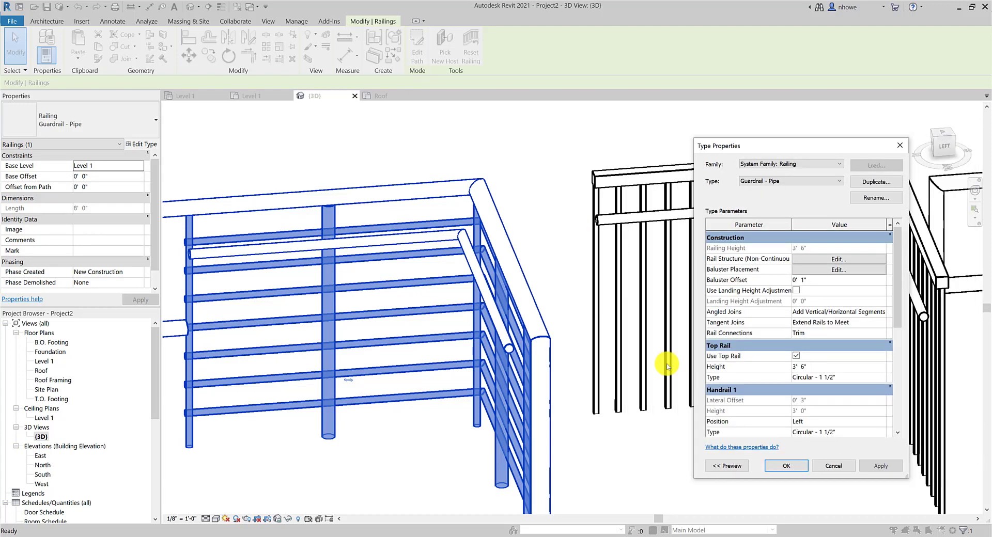
Edit the path of the pipe railing at the slab corner, extending its segments to about 20' and 14' 6", and finish the sketch.
{"action": "scroll", "coordinate": [797, 424], "scroll_direction": "down", "scroll_amount": 5}
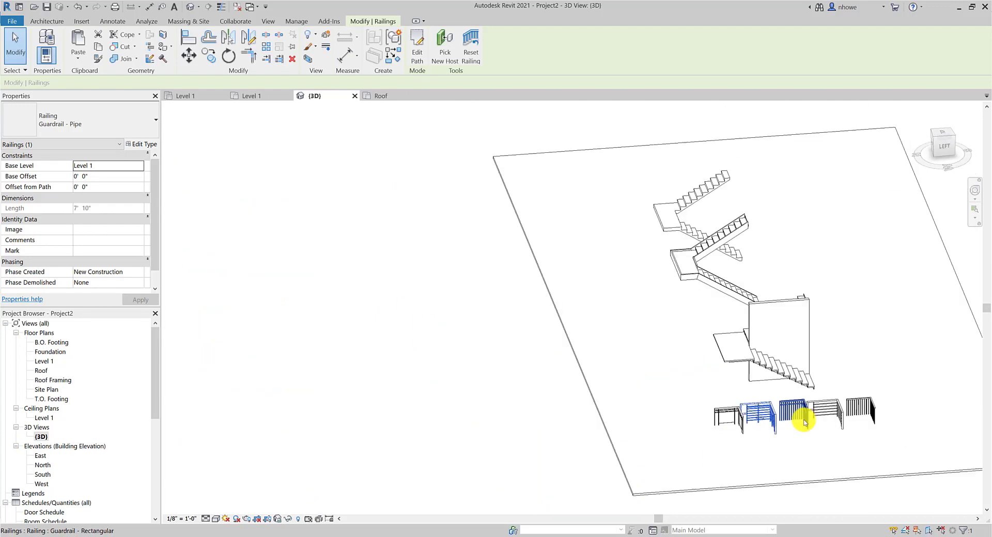
{"action": "scroll", "coordinate": [869, 442], "scroll_direction": "up", "scroll_amount": 4}
{"action": "left_click", "coordinate": [869, 442]}
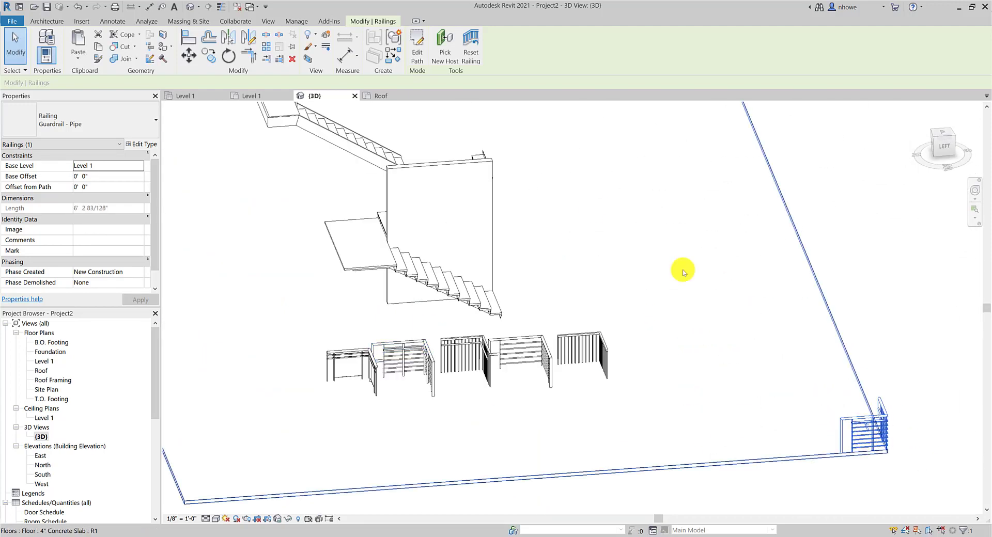
{"action": "left_click", "coordinate": [412, 48]}
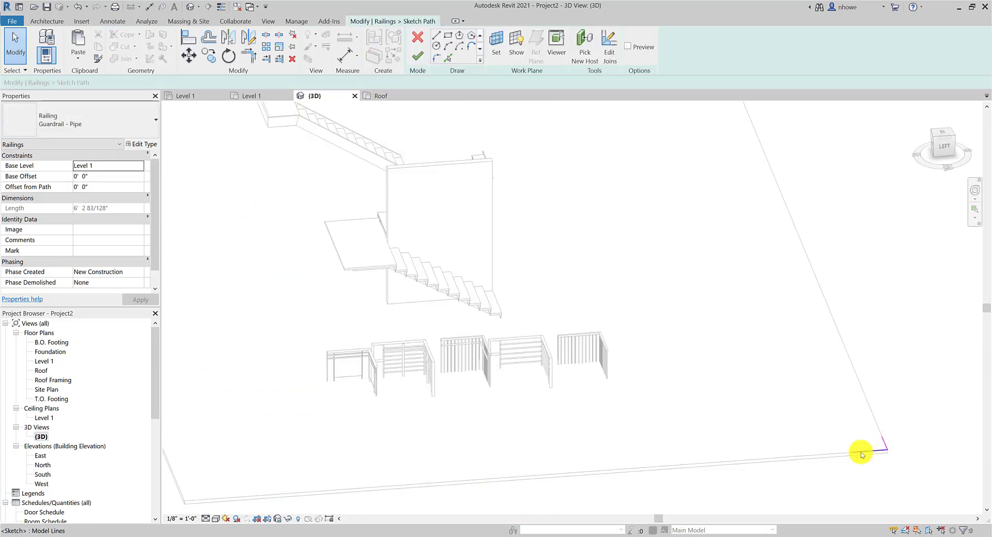
{"action": "mouse_move", "coordinate": [851, 452]}
{"action": "left_mouse_down"}
{"action": "mouse_move", "coordinate": [701, 473]}
{"action": "mouse_move", "coordinate": [676, 463]}
{"action": "left_mouse_up"}
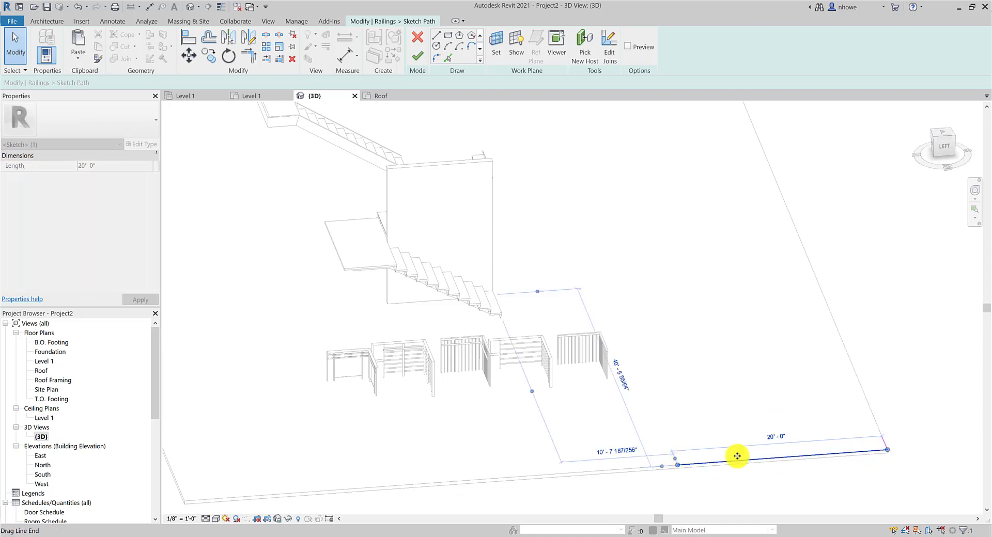
{"action": "left_click", "coordinate": [883, 443]}
{"action": "left_click_drag", "start_coordinate": [881, 436], "coordinate": [864, 386]}
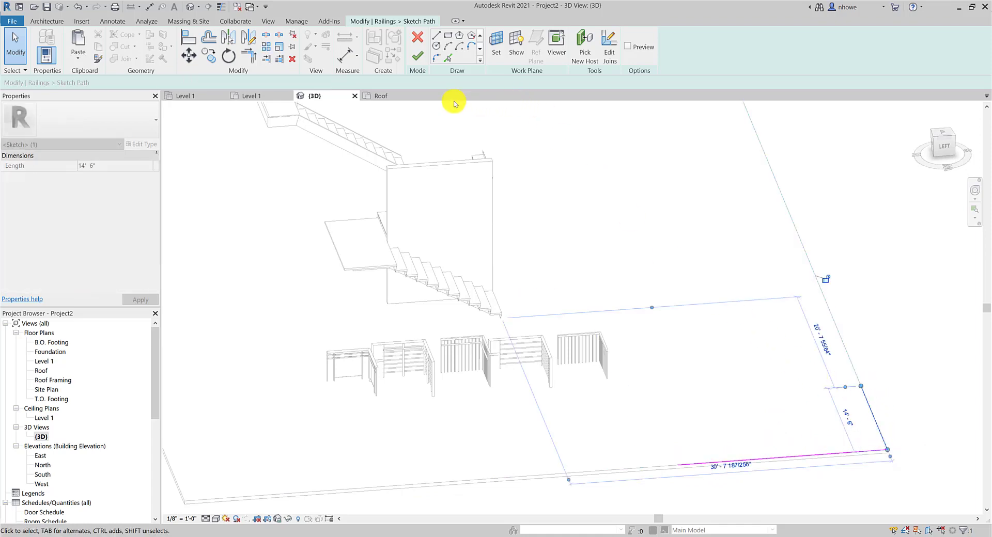
{"action": "left_click", "coordinate": [417, 56]}
{"action": "scroll", "coordinate": [849, 448], "scroll_direction": "up", "scroll_amount": 4}
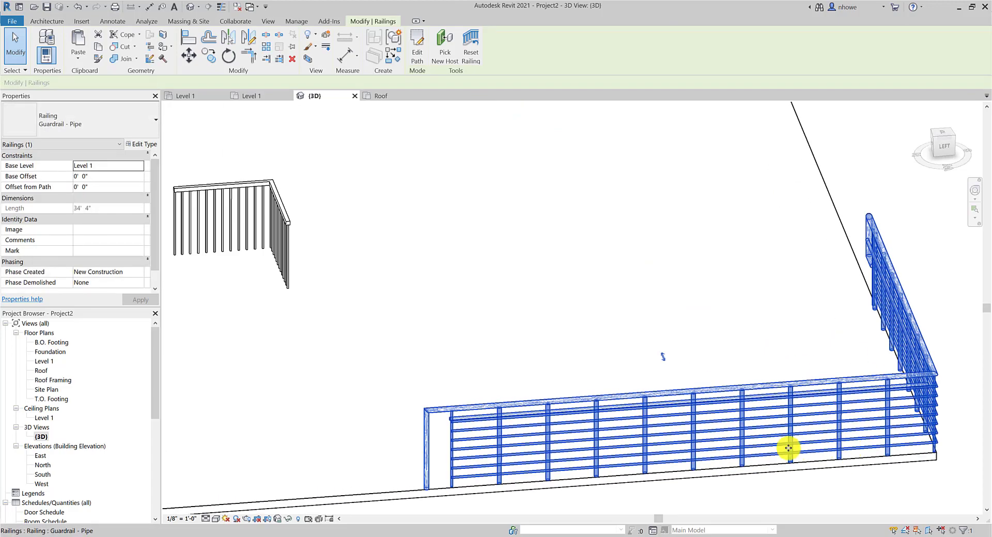
Change the regular baluster's family in the Guardrail - Pipe type's main pattern to Baluster - Square : 3/4" and apply it.
{"action": "scroll", "coordinate": [788, 451], "scroll_direction": "up", "scroll_amount": 2}
{"action": "middle_click_drag", "start_coordinate": [812, 451], "coordinate": [819, 394], "text": "shift"}
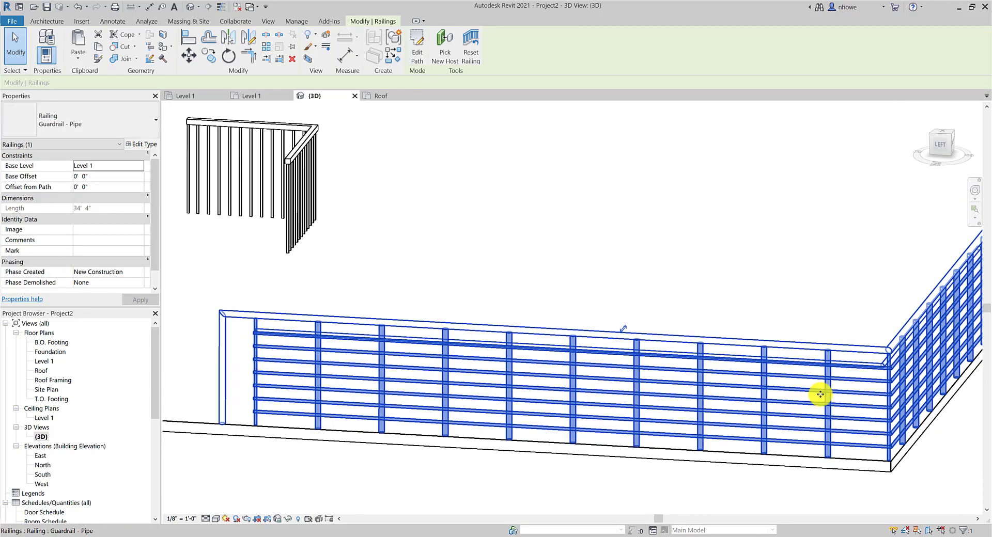
{"action": "left_click", "coordinate": [136, 146]}
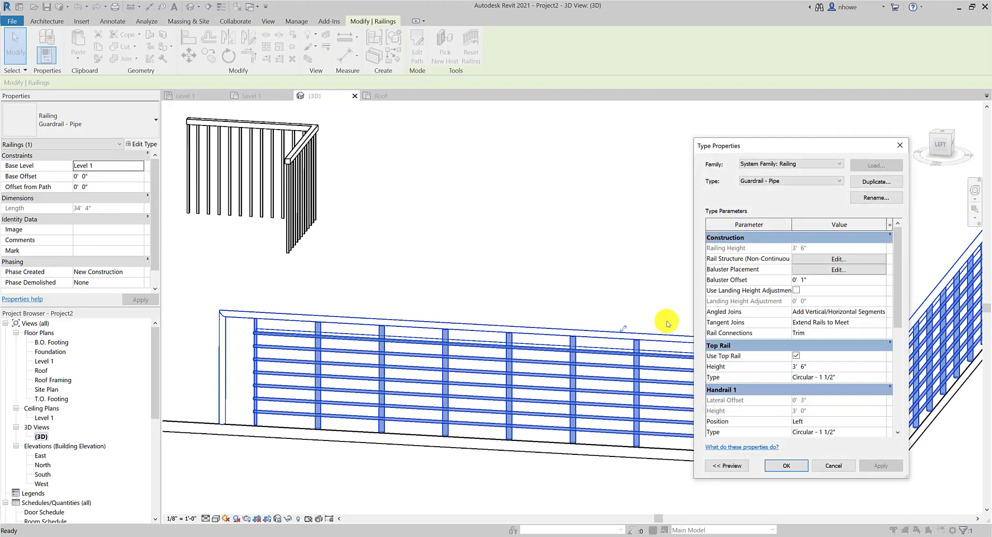
{"action": "left_click", "coordinate": [878, 269]}
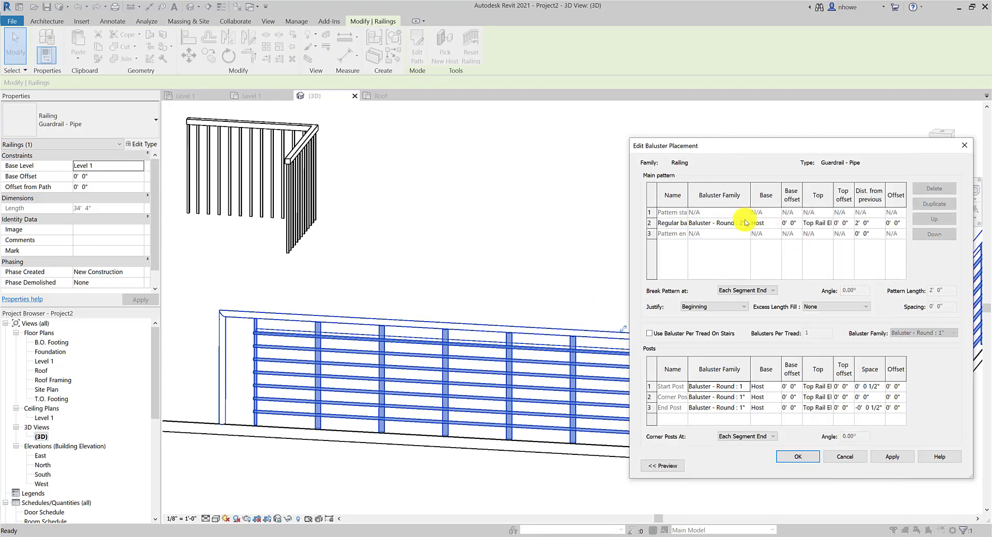
{"action": "left_click", "coordinate": [749, 223]}
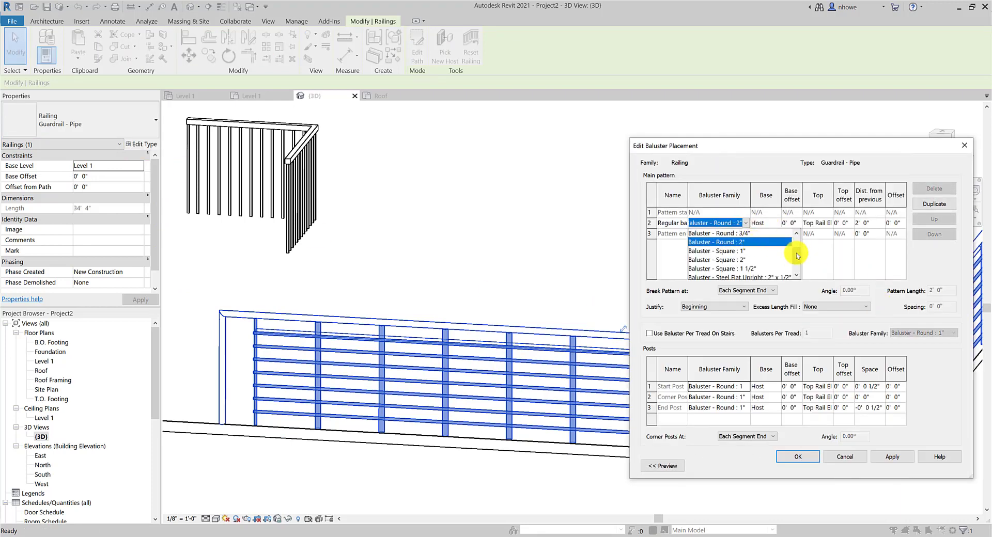
{"action": "left_click_drag", "start_coordinate": [797, 259], "coordinate": [798, 249]}
{"action": "left_click", "coordinate": [729, 234]}
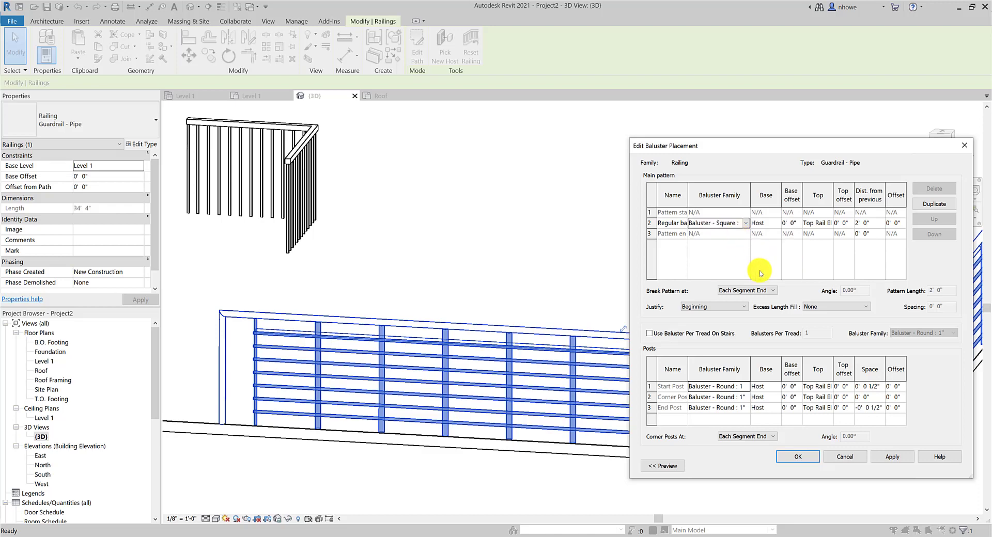
{"action": "left_click", "coordinate": [884, 457]}
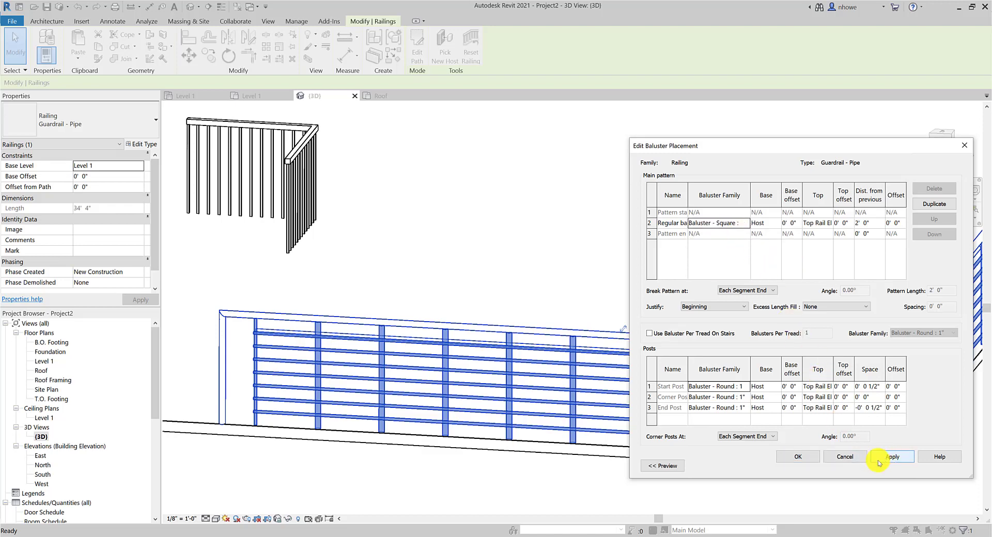
{"action": "left_click", "coordinate": [863, 456]}
{"action": "left_click", "coordinate": [879, 466]}
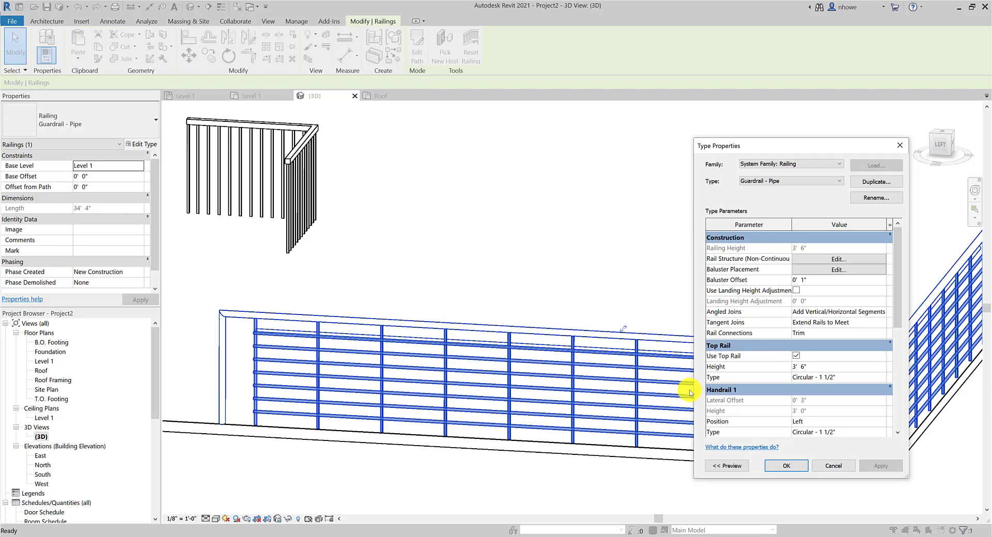
Set the start, corner and end posts' baluster family to Baluster - Round : 2" and apply the change to the Guardrail - Pipe type.
{"action": "left_click", "coordinate": [817, 273]}
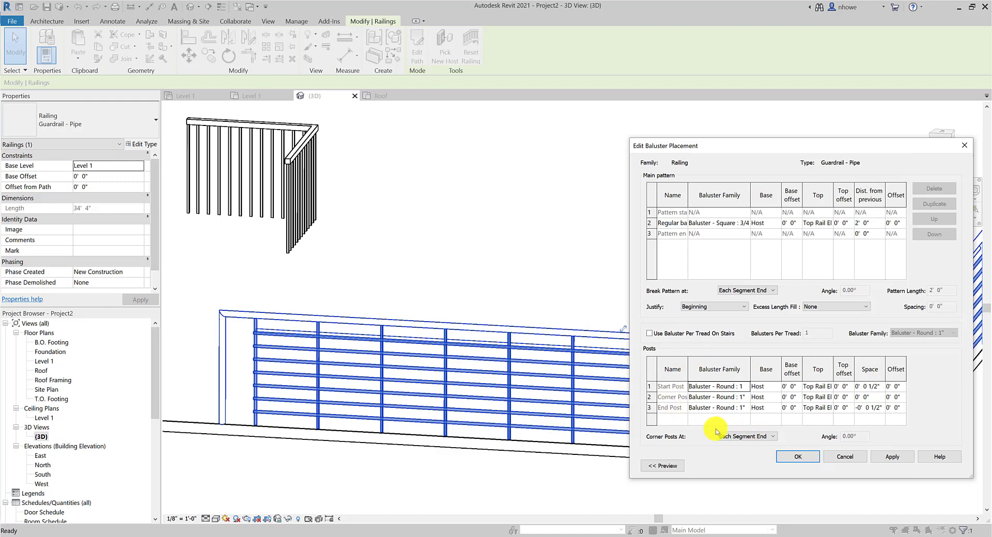
{"action": "left_click", "coordinate": [744, 387]}
{"action": "left_click", "coordinate": [745, 424]}
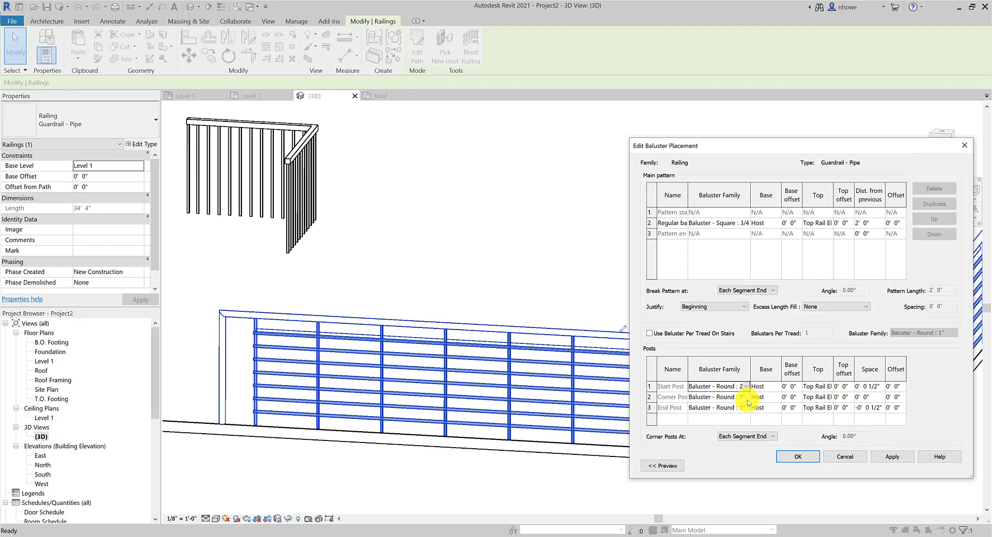
{"action": "left_click", "coordinate": [745, 397]}
{"action": "left_click", "coordinate": [748, 443]}
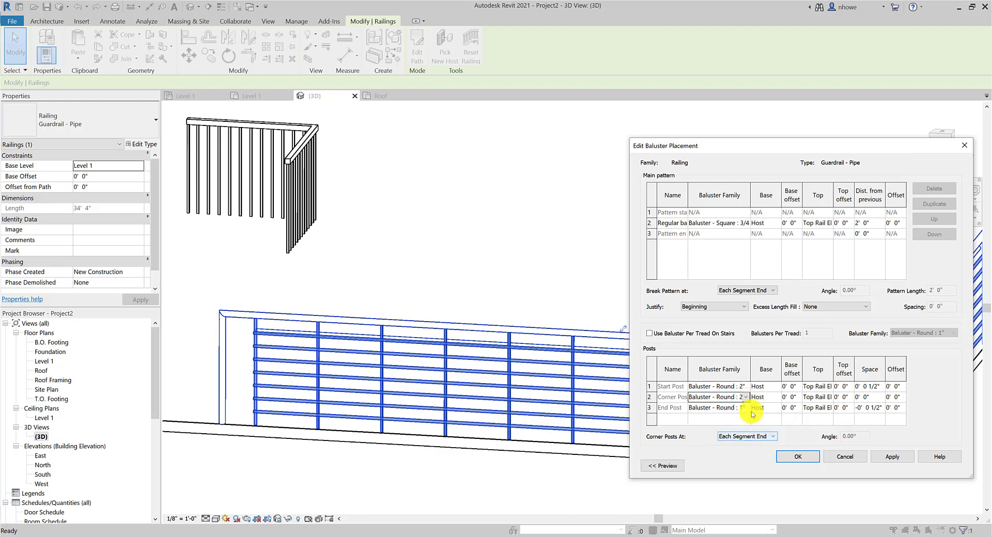
{"action": "left_click", "coordinate": [747, 408]}
{"action": "left_click", "coordinate": [751, 459]}
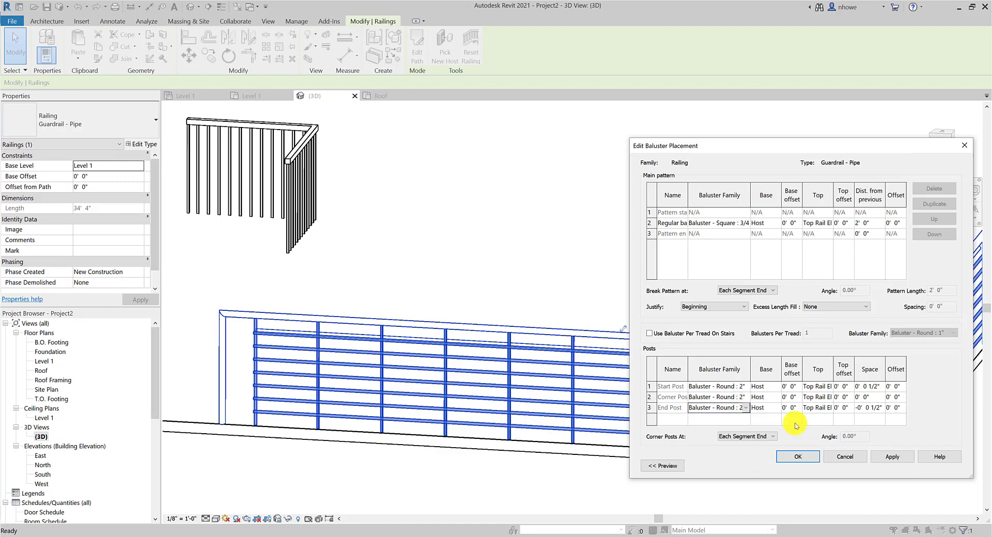
{"action": "left_click", "coordinate": [891, 457]}
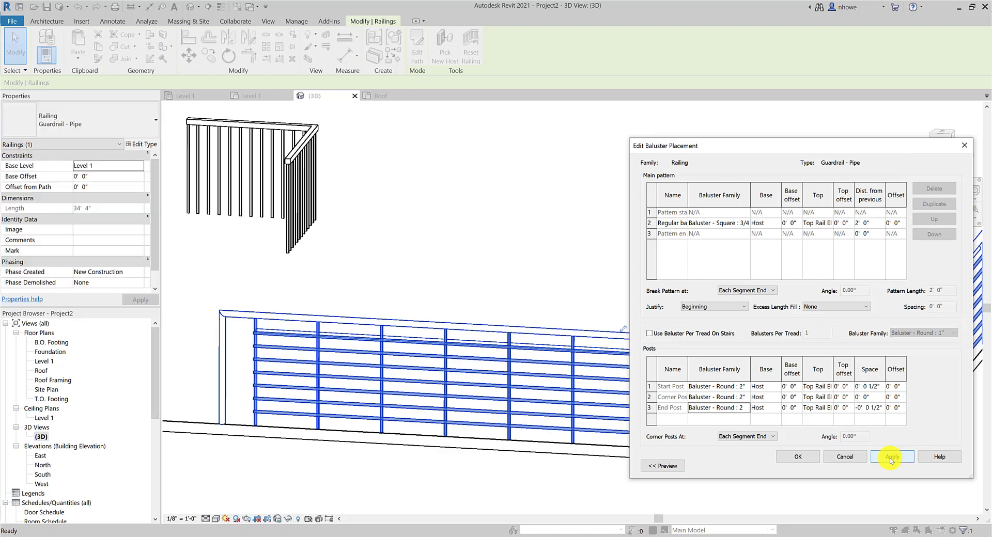
{"action": "left_click", "coordinate": [800, 457]}
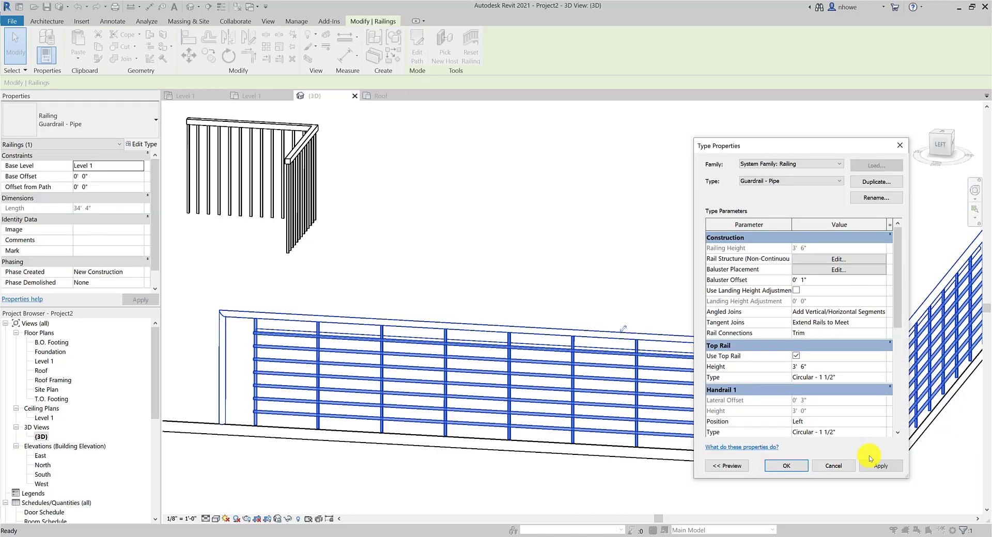
{"action": "left_click_drag", "start_coordinate": [838, 147], "coordinate": [649, 105]}
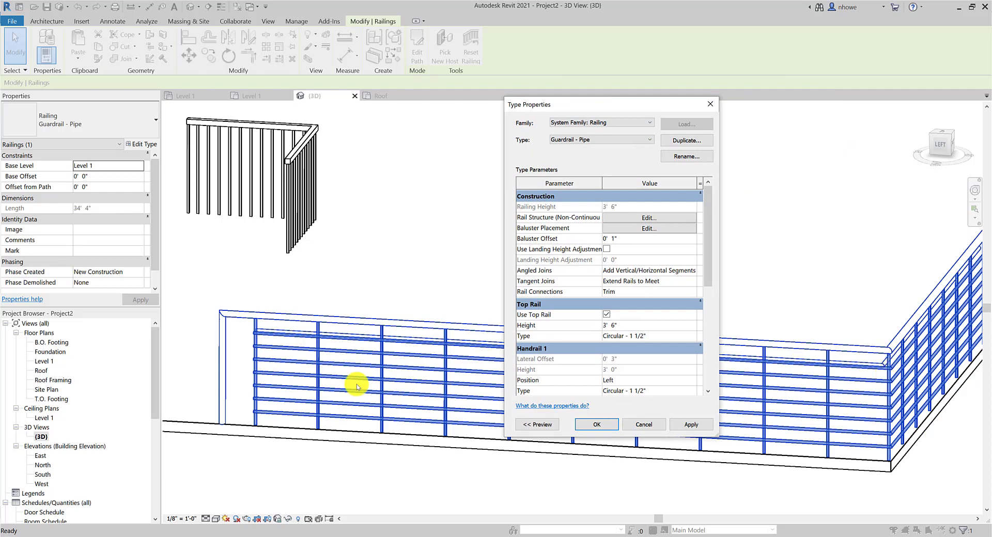
{"action": "left_click", "coordinate": [694, 430]}
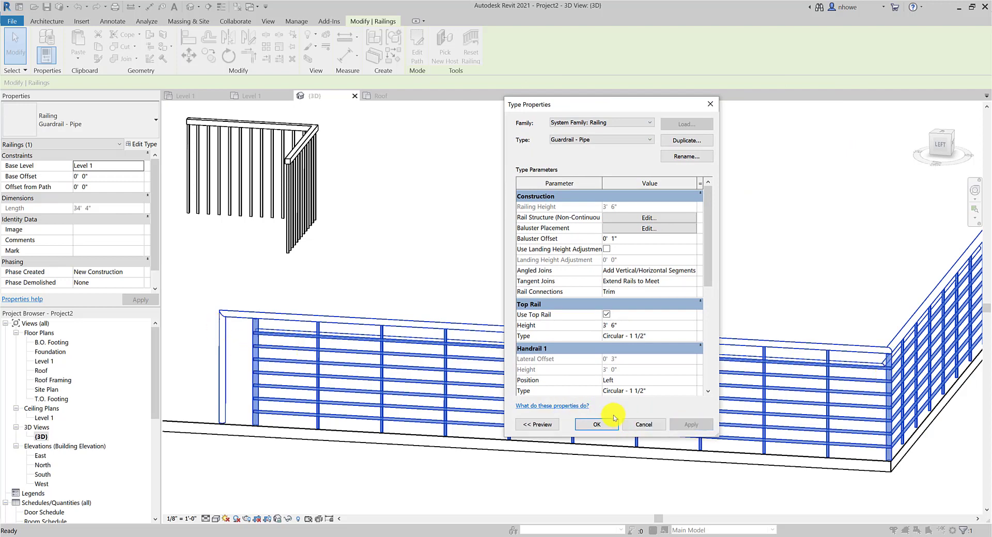
Set the regular baluster's distance from previous to 4' 0" and apply it to the railing type.
{"action": "left_click", "coordinate": [625, 229]}
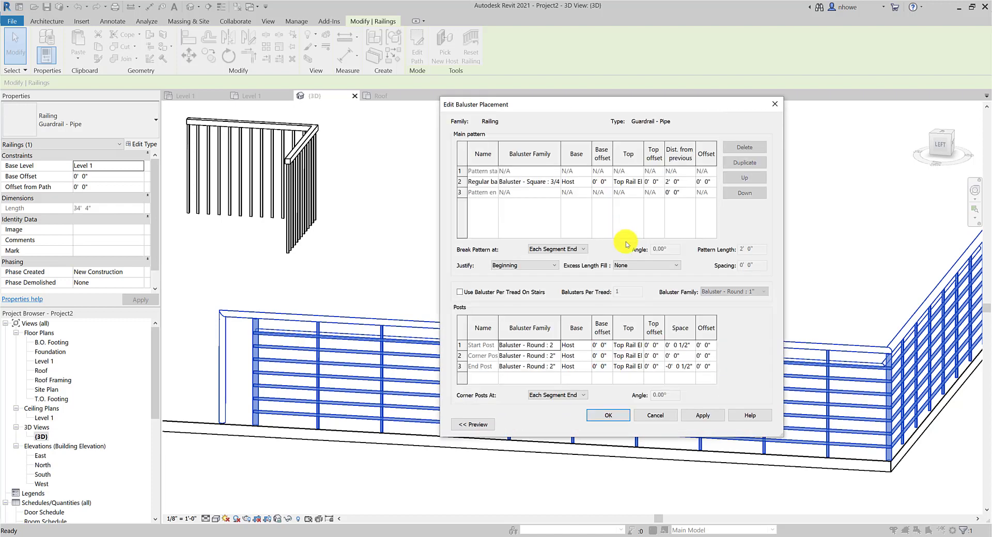
{"action": "left_click", "coordinate": [678, 181]}
{"action": "double_click", "coordinate": [667, 182]}
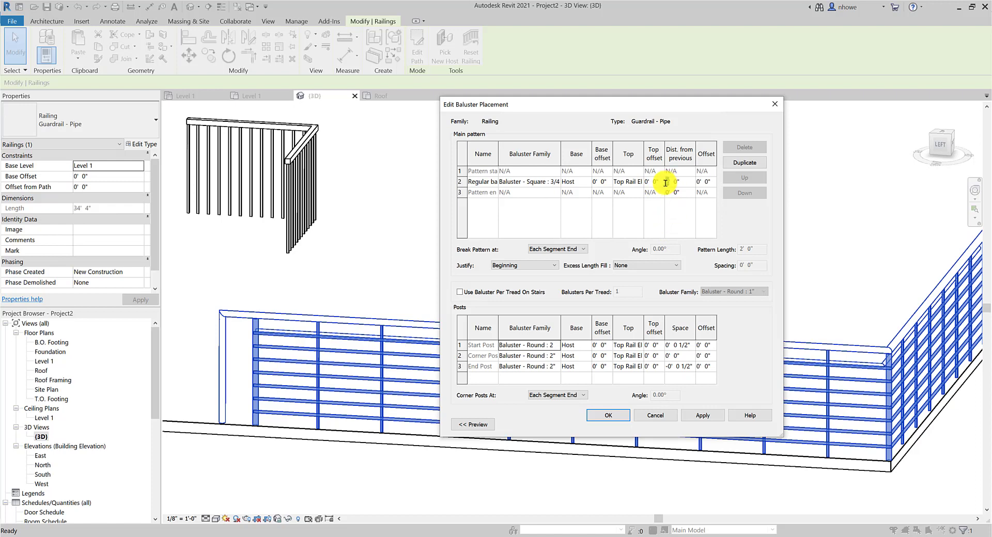
{"action": "type", "text": "4"}
{"action": "left_click", "coordinate": [718, 415]}
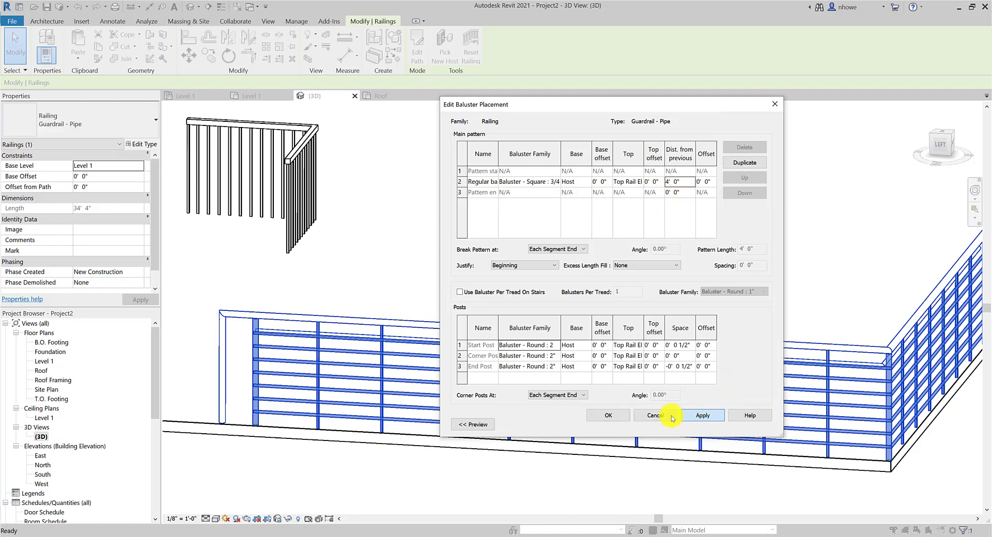
{"action": "left_click", "coordinate": [609, 413]}
{"action": "left_click", "coordinate": [692, 425]}
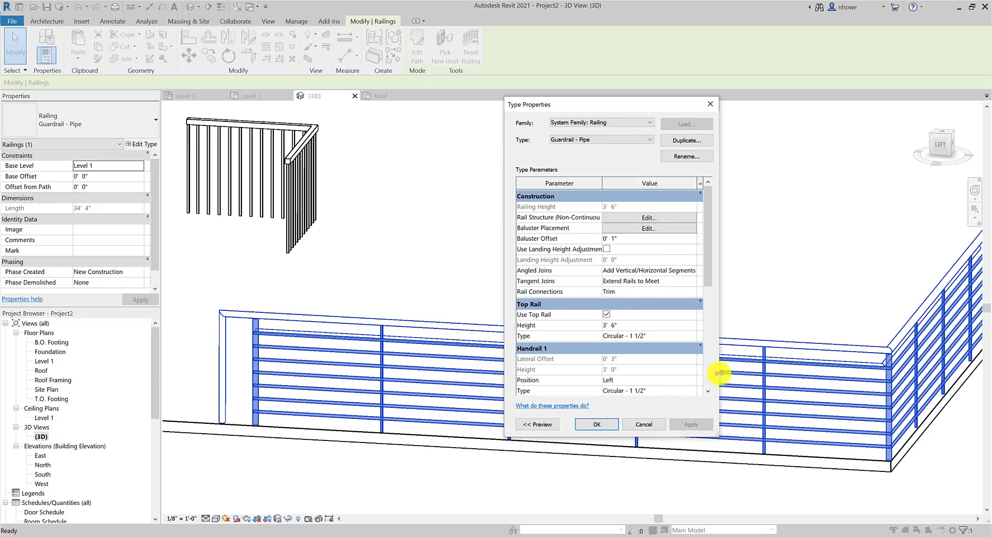
Set the regular baluster's base offset to 1' 6" in the main pattern and apply it to the railing type.
{"action": "left_click", "coordinate": [643, 227]}
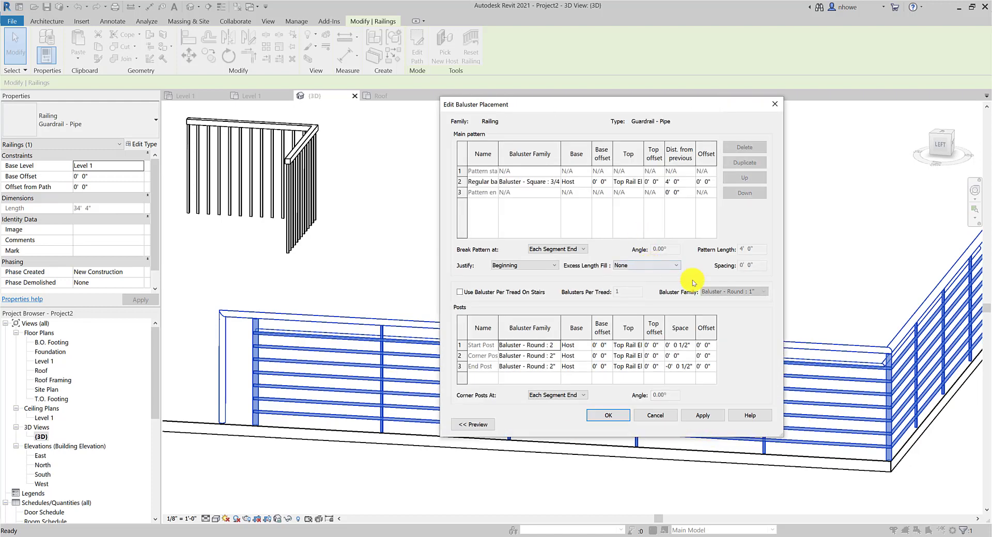
{"action": "left_click", "coordinate": [685, 183]}
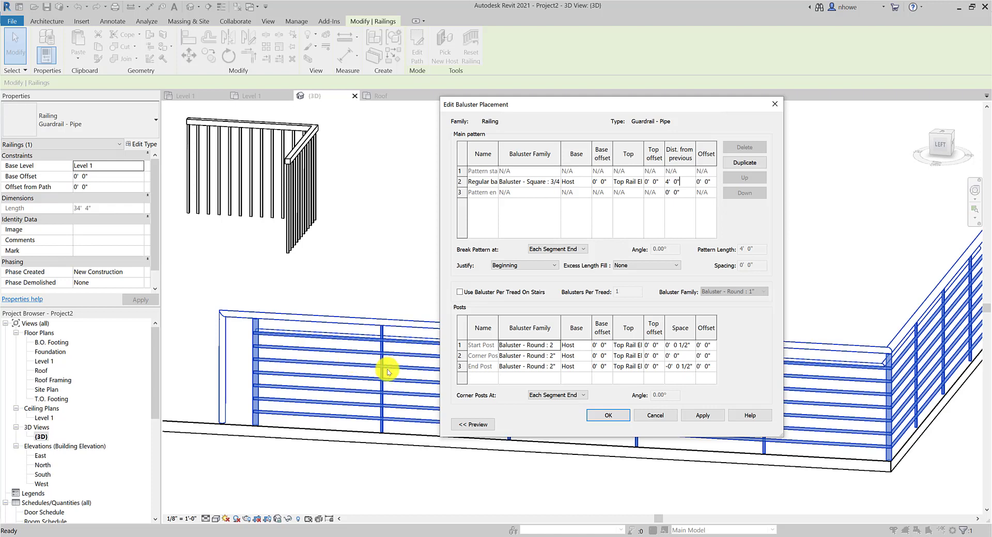
{"action": "left_click", "coordinate": [641, 182]}
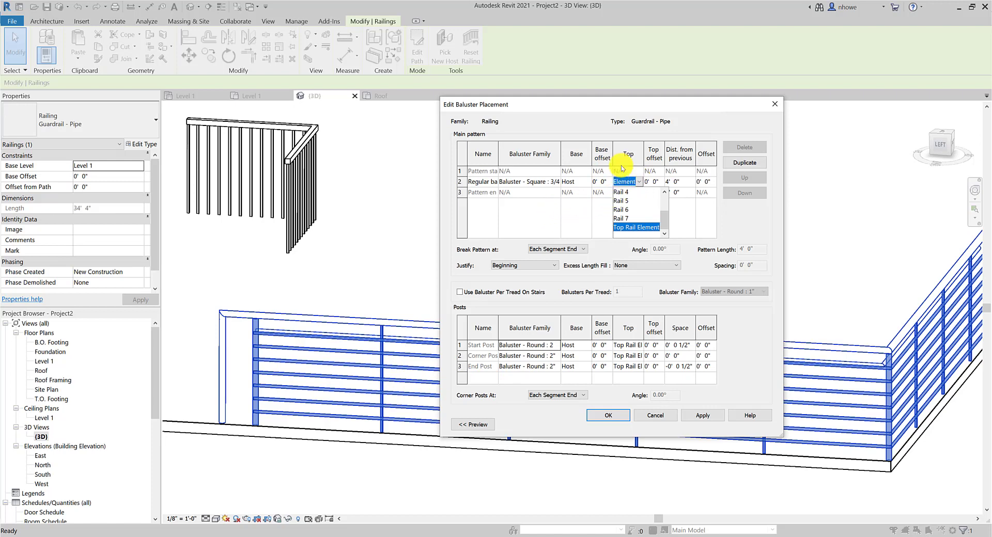
{"action": "left_click", "coordinate": [535, 231]}
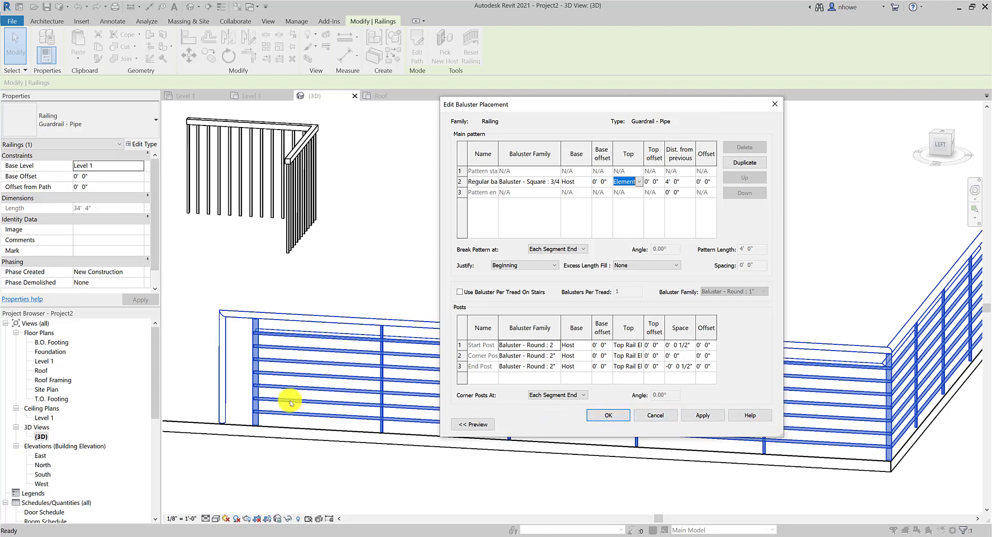
{"action": "left_click", "coordinate": [603, 181]}
{"action": "left_click", "coordinate": [700, 425]}
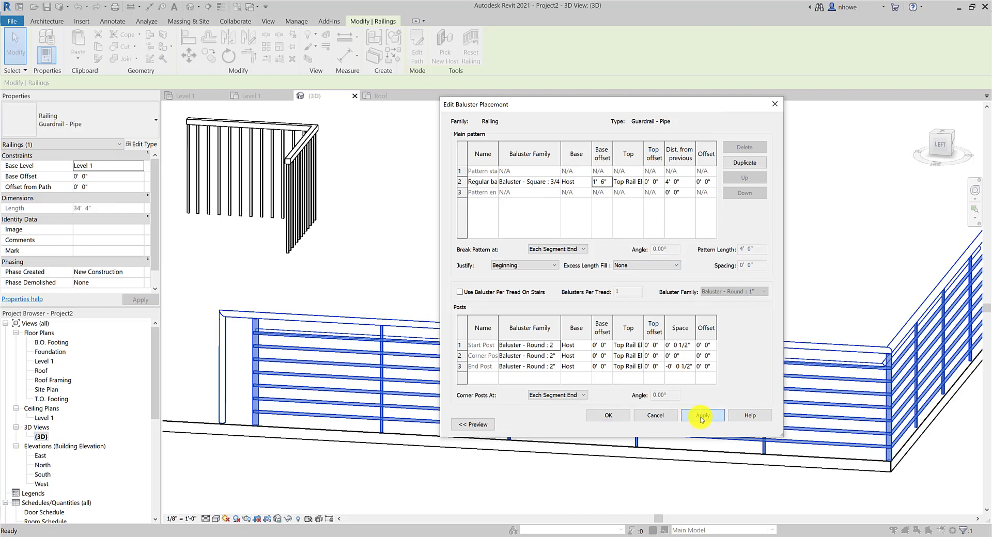
{"action": "left_click", "coordinate": [611, 418]}
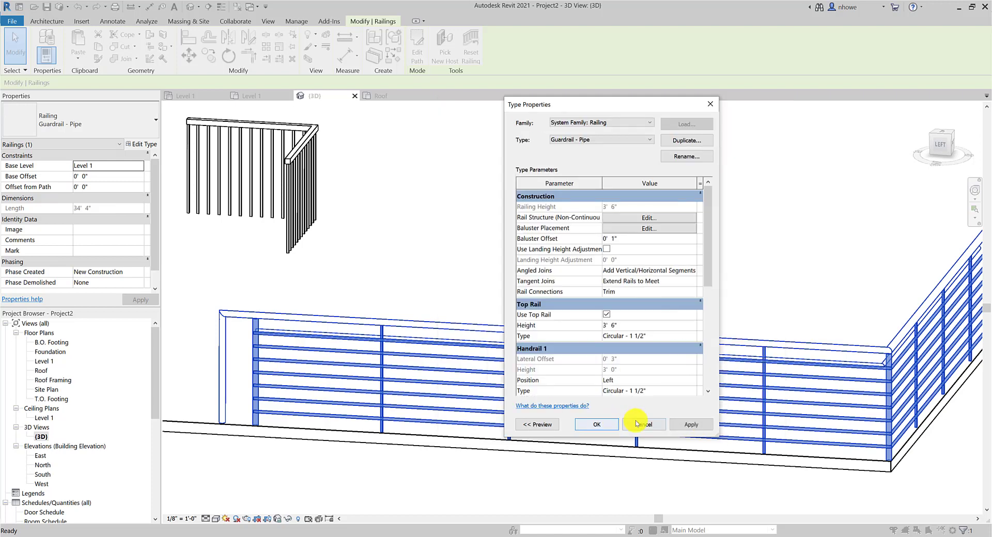
{"action": "left_click", "coordinate": [691, 425]}
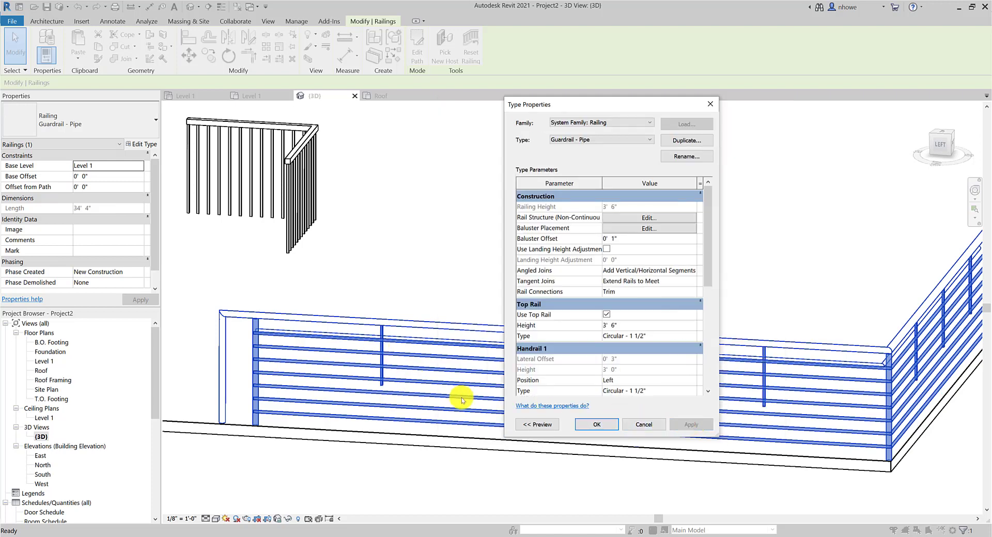
Reset the regular baluster's base offset to 0 in the baluster placement and apply it.
{"action": "left_click", "coordinate": [625, 228]}
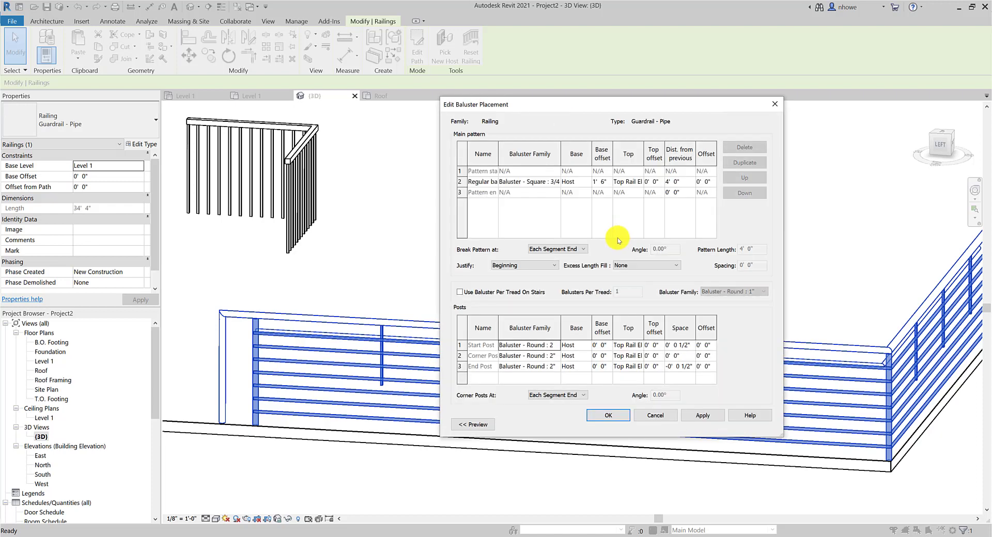
{"action": "left_click", "coordinate": [602, 181]}
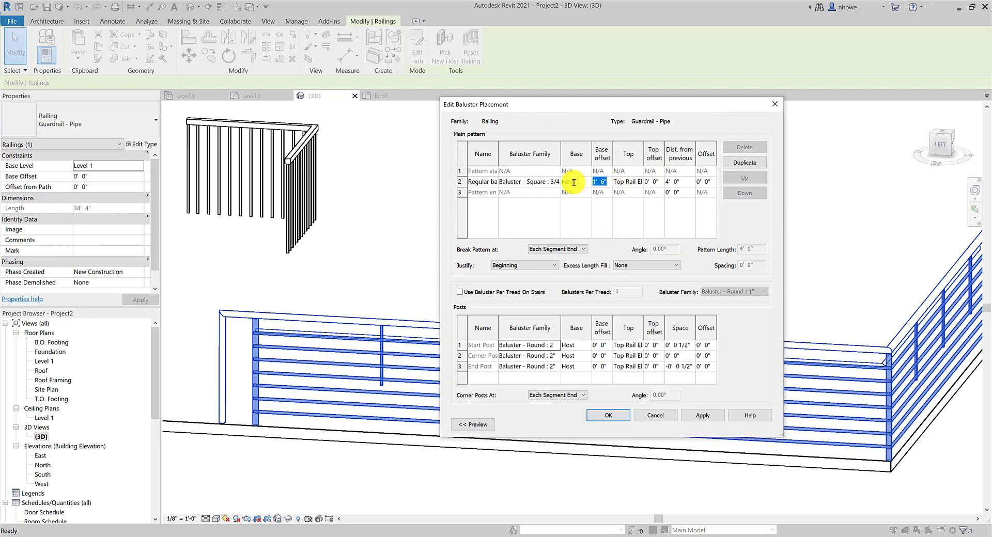
{"action": "type", "text": "0"}
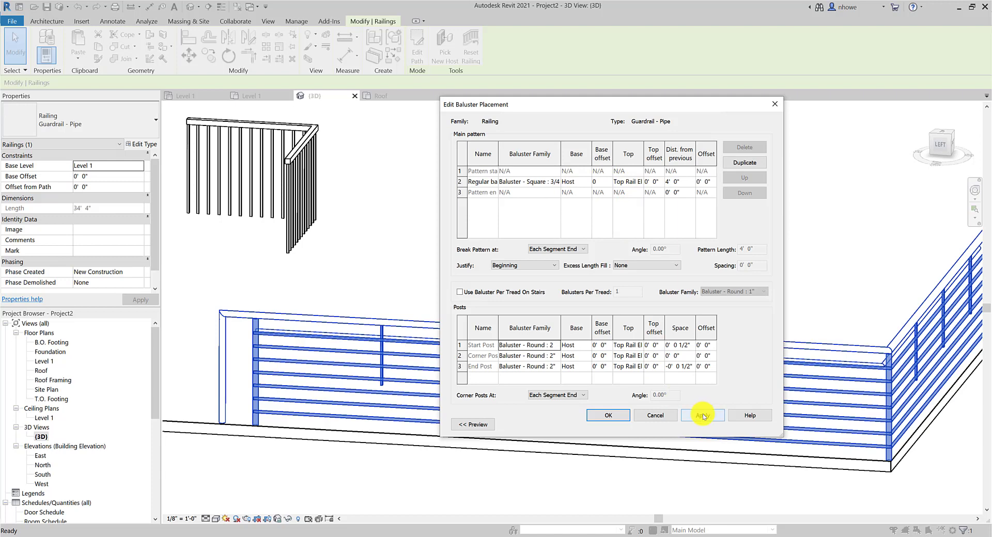
{"action": "left_click", "coordinate": [702, 415]}
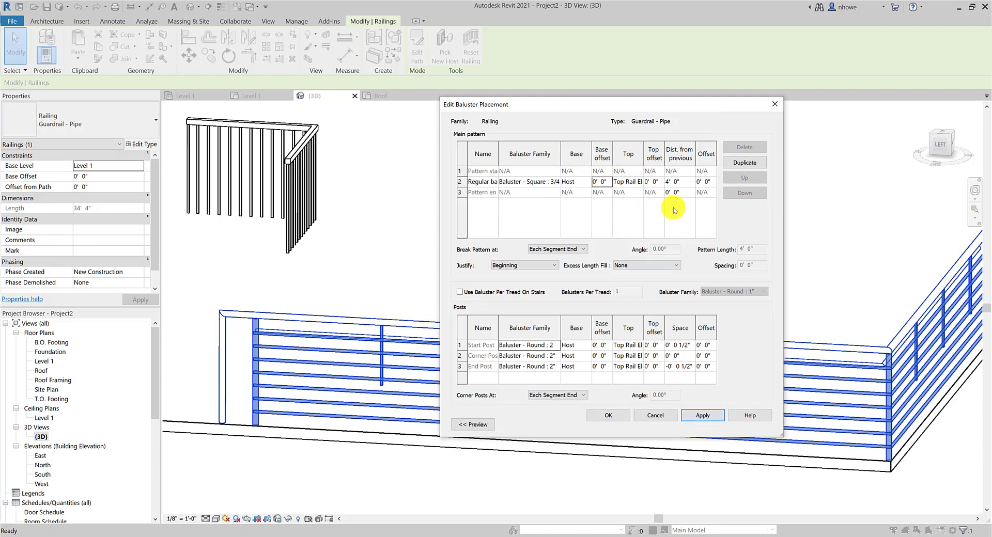
Set the regular baluster's top constraint to Rail 4 in the main pattern and apply it to the railing type.
{"action": "left_click", "coordinate": [628, 182]}
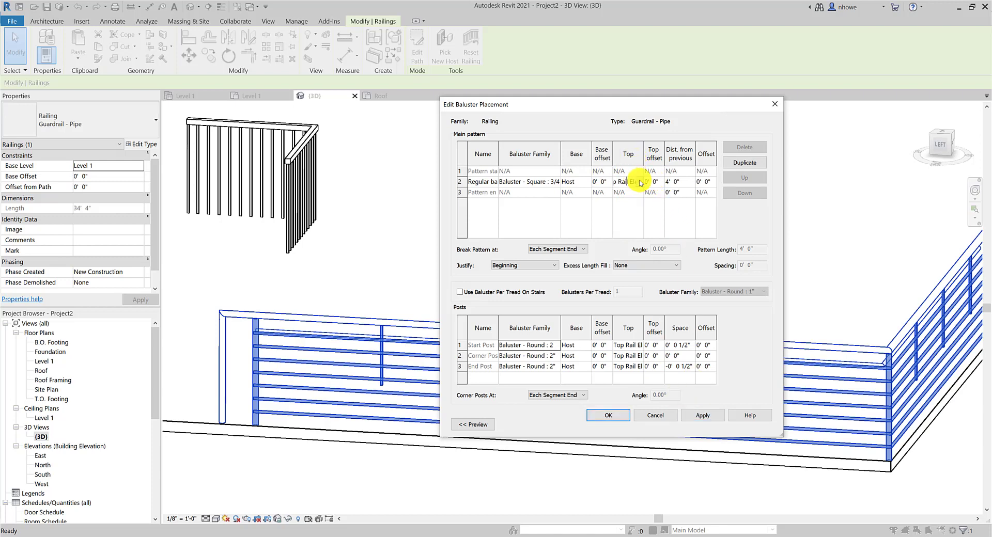
{"action": "left_click", "coordinate": [639, 182]}
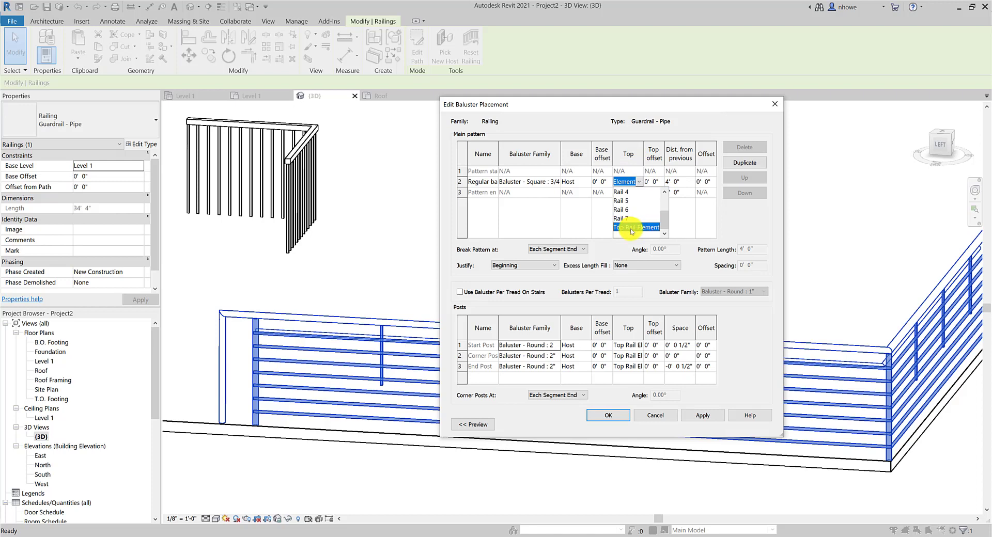
{"action": "left_click", "coordinate": [876, 400]}
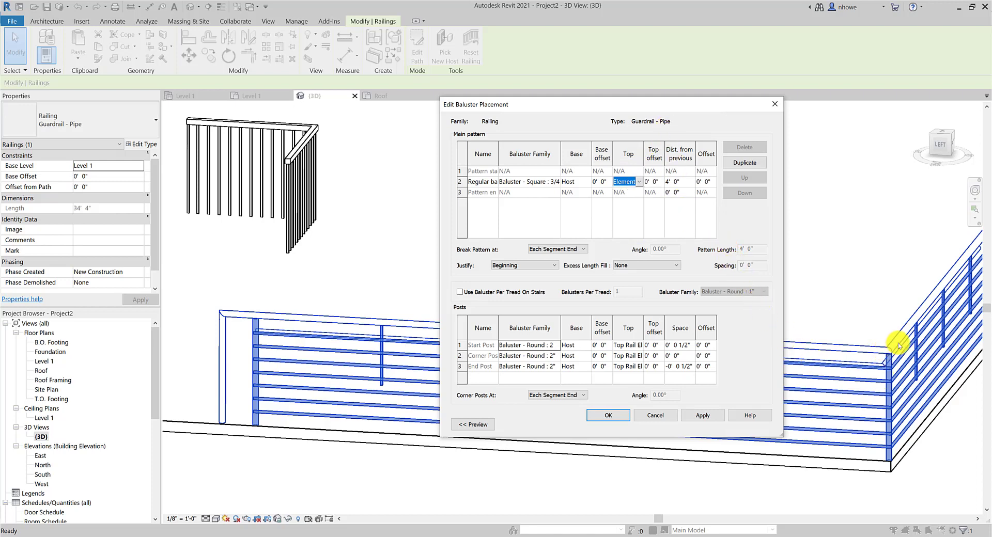
{"action": "left_click", "coordinate": [639, 182]}
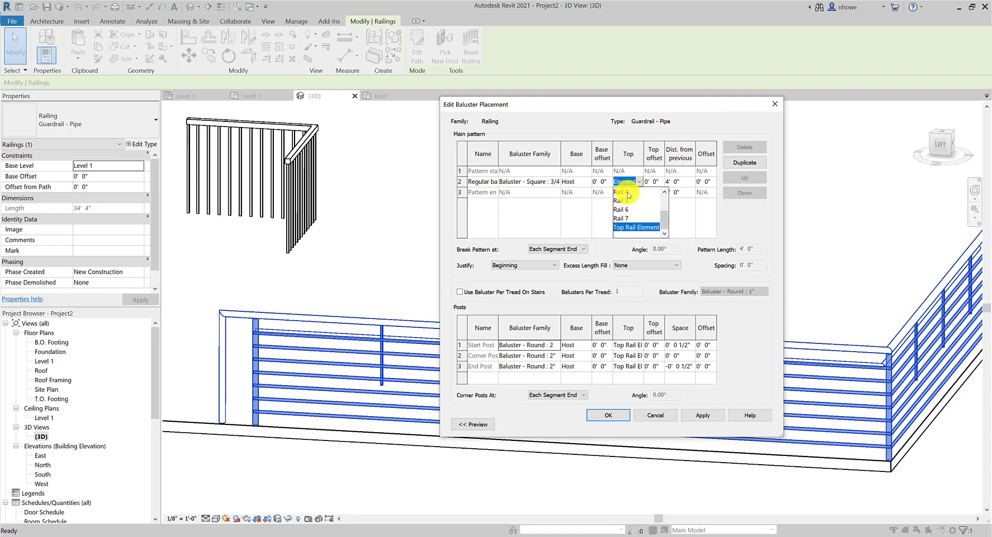
{"action": "left_click", "coordinate": [628, 193]}
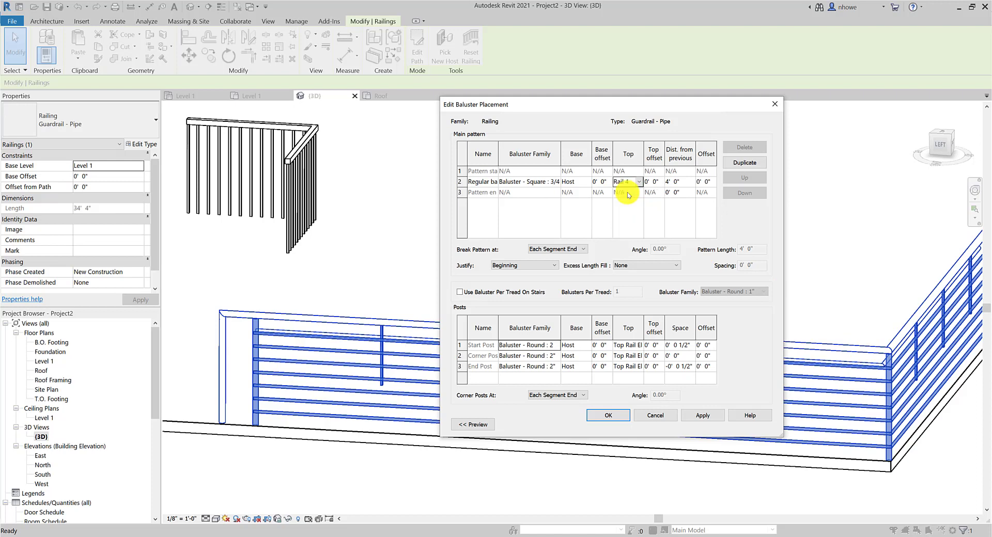
{"action": "left_click", "coordinate": [707, 416]}
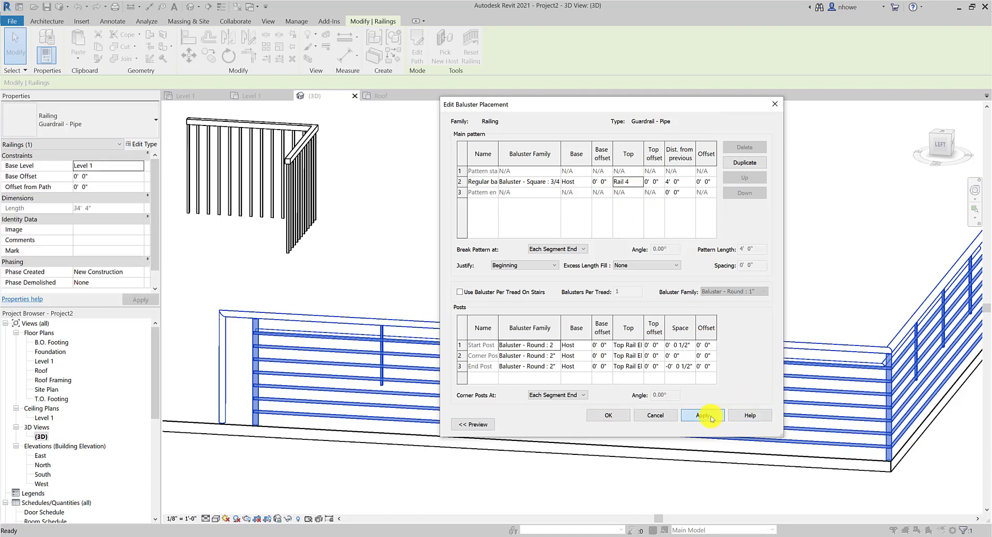
{"action": "left_click", "coordinate": [610, 416]}
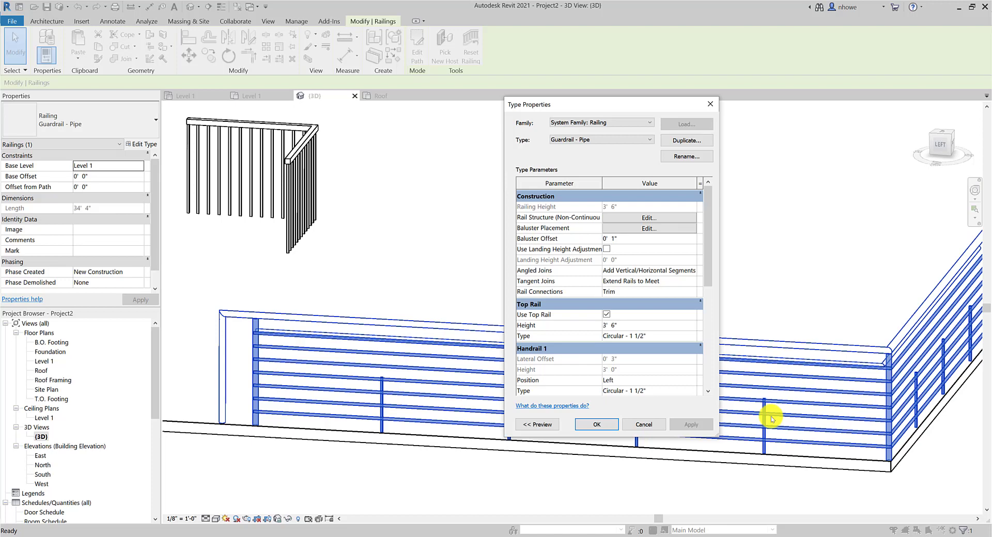
Set the regular baluster's top constraint back to Top Rail Element in the baluster placement.
{"action": "left_click", "coordinate": [648, 227]}
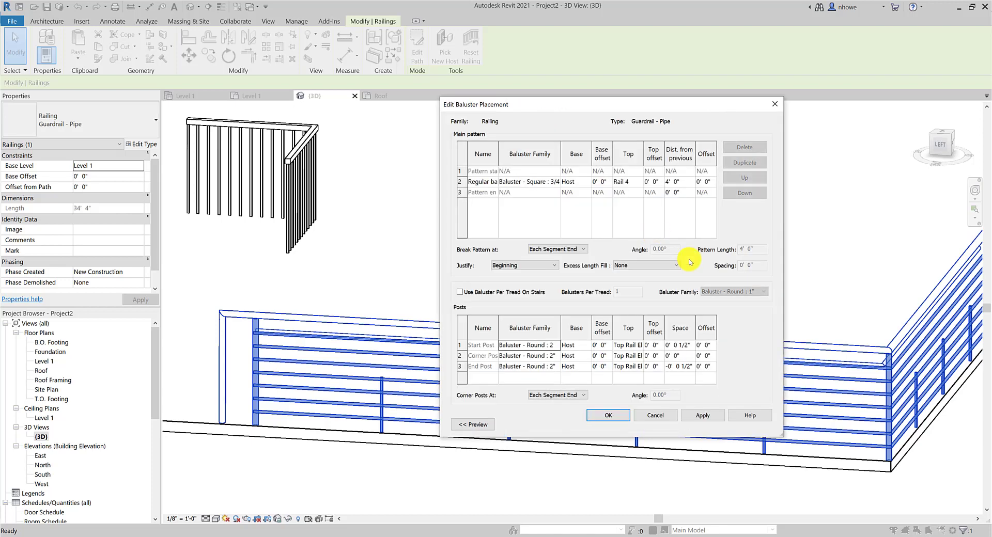
{"action": "left_click", "coordinate": [640, 181]}
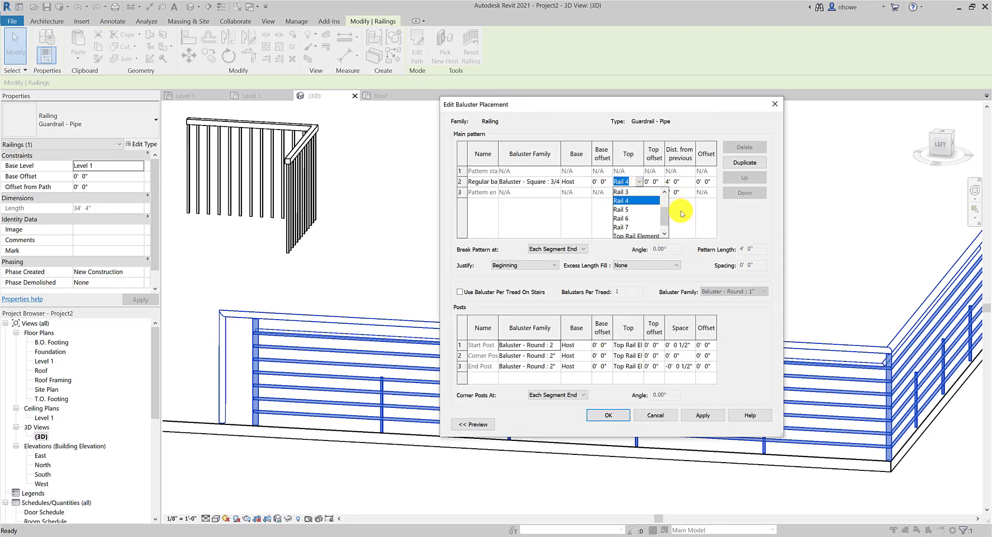
{"action": "scroll", "coordinate": [665, 222], "scroll_direction": "down", "scroll_amount": 2}
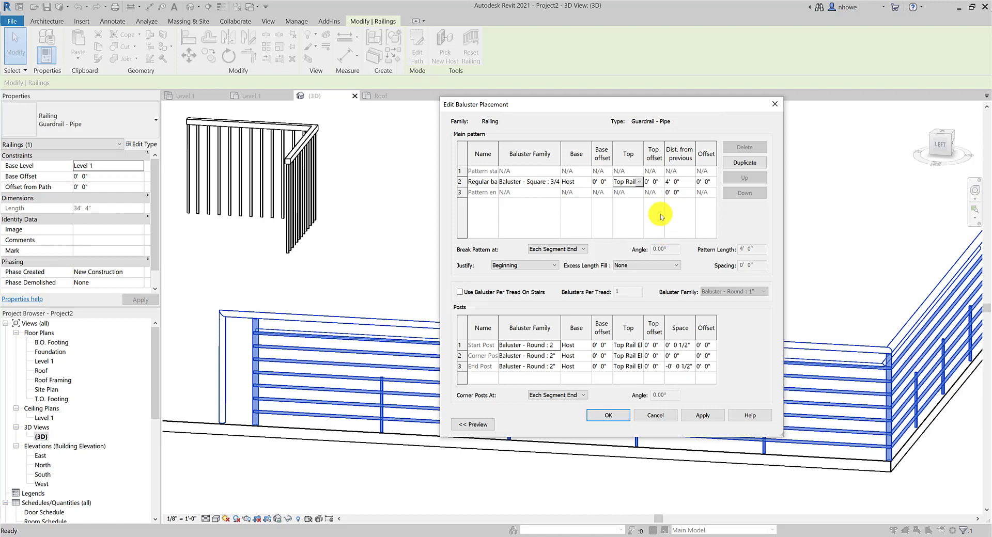
{"action": "left_click", "coordinate": [639, 184]}
{"action": "mouse_move", "coordinate": [666, 214]}
{"action": "left_mouse_down"}
{"action": "mouse_move", "coordinate": [665, 197]}
{"action": "mouse_move", "coordinate": [664, 231]}
{"action": "left_mouse_up"}
{"action": "left_click", "coordinate": [684, 232]}
{"action": "left_click", "coordinate": [658, 185]}
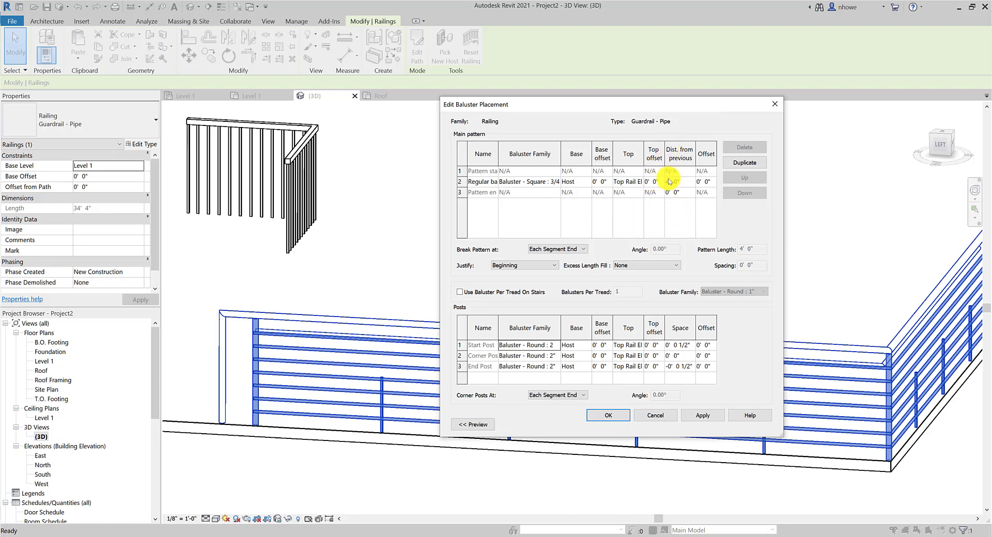
Set the regular baluster's top offset to -0' 2" in the main pattern and apply it to the railing type.
{"action": "left_click", "coordinate": [646, 182]}
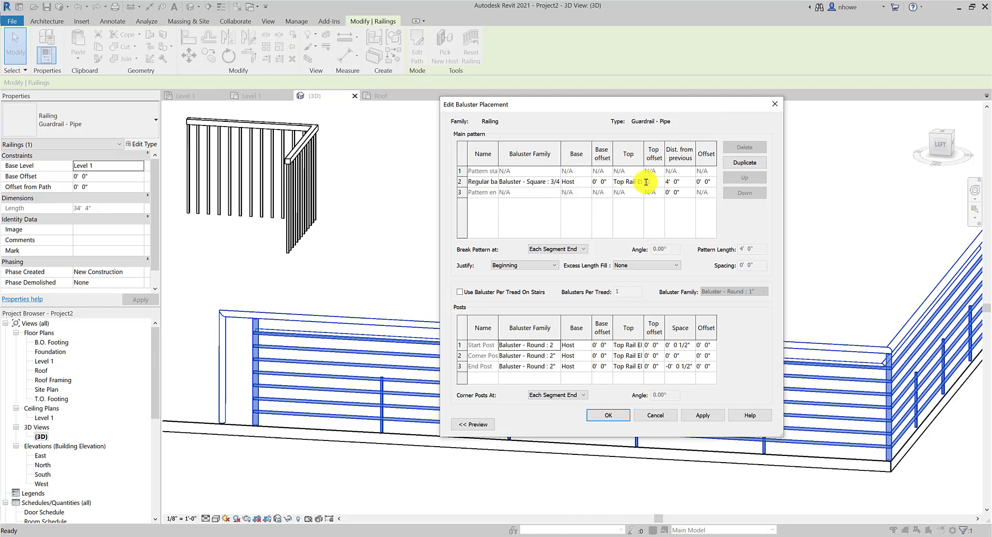
{"action": "left_click", "coordinate": [702, 416]}
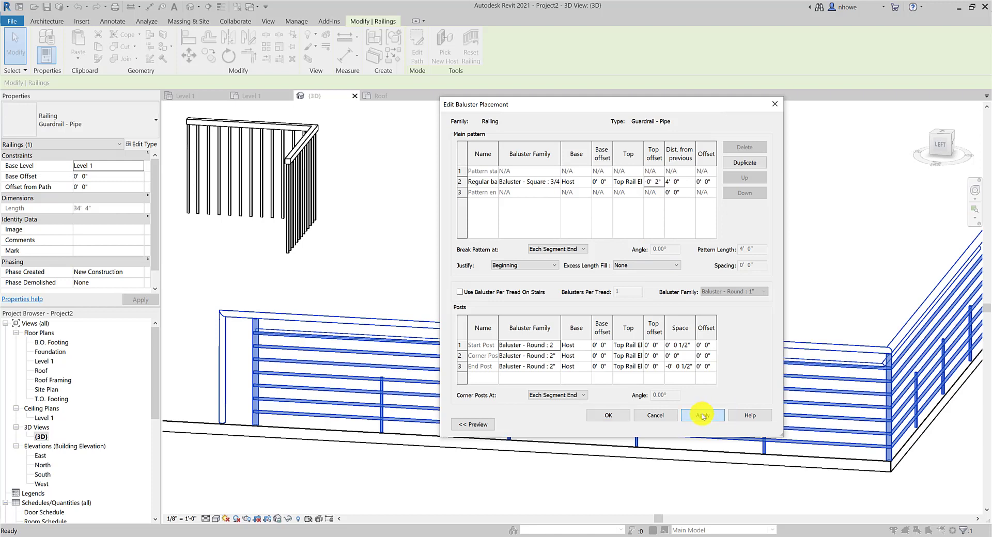
{"action": "left_click", "coordinate": [604, 416]}
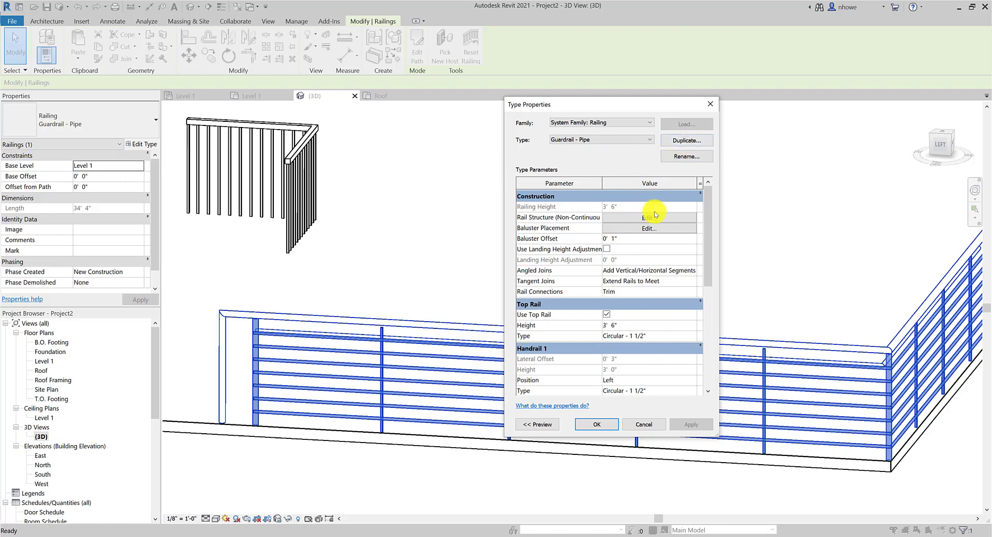
Set the start post's space to 0' 6" in the baluster placement and apply it to the railing type.
{"action": "left_click", "coordinate": [644, 227]}
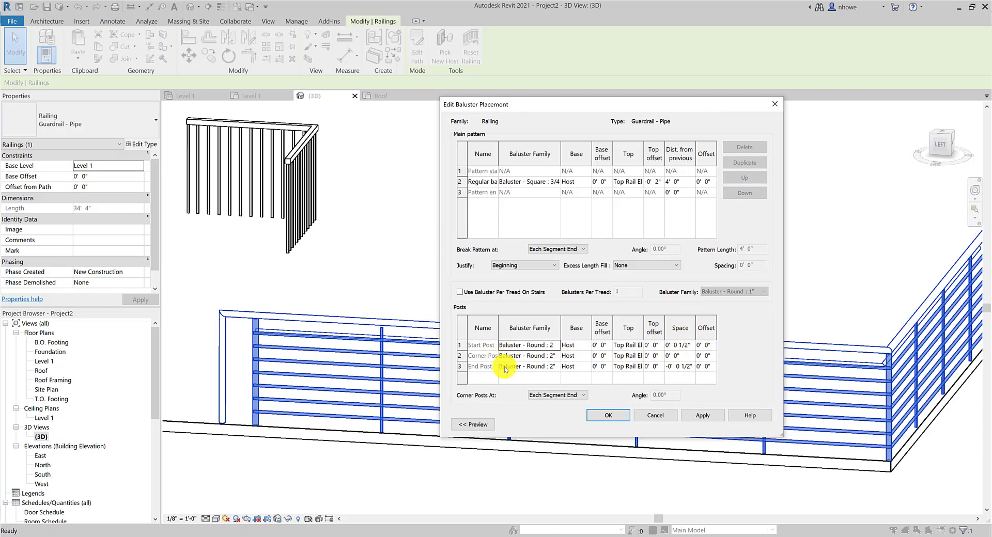
{"action": "left_click", "coordinate": [689, 347]}
{"action": "left_click_drag", "start_coordinate": [687, 346], "coordinate": [673, 347]}
{"action": "type", "text": "6"}
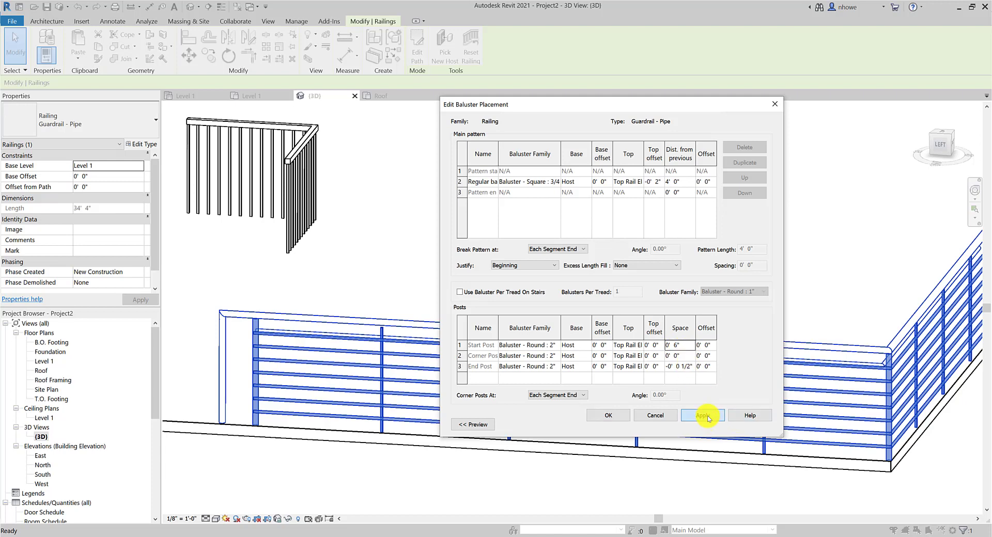
{"action": "left_click", "coordinate": [653, 417]}
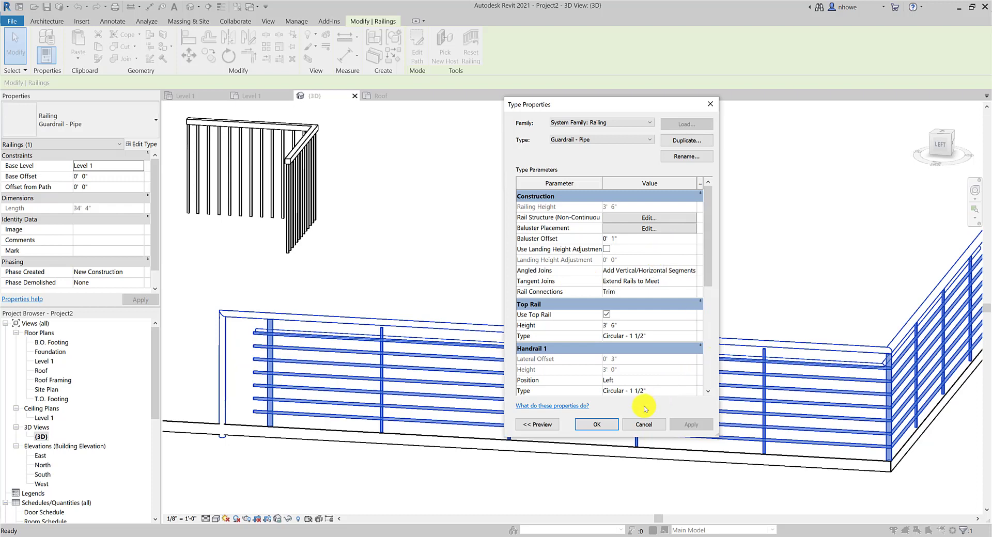
Reset the start post's space to 1/2" in the baluster placement and apply the change.
{"action": "left_click", "coordinate": [657, 229]}
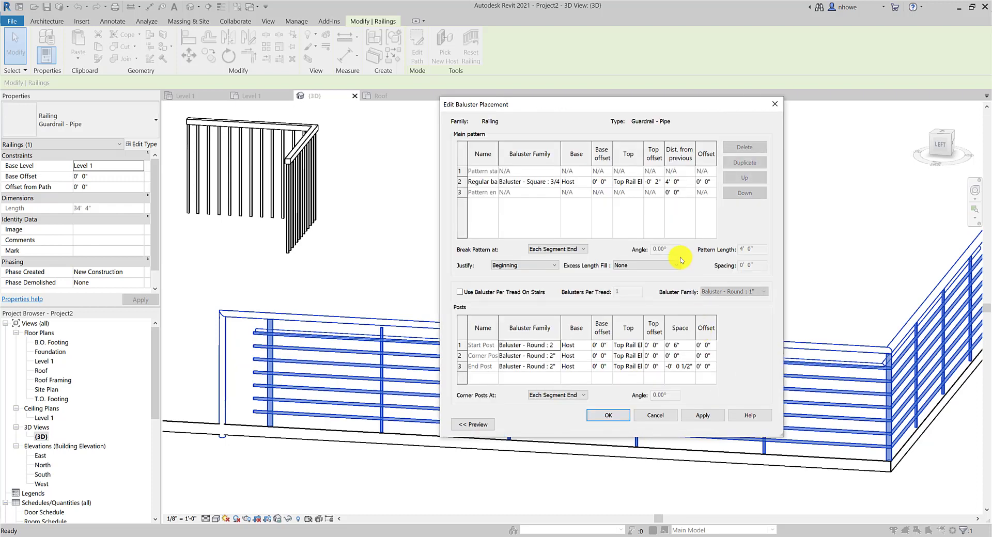
{"action": "left_click", "coordinate": [684, 347]}
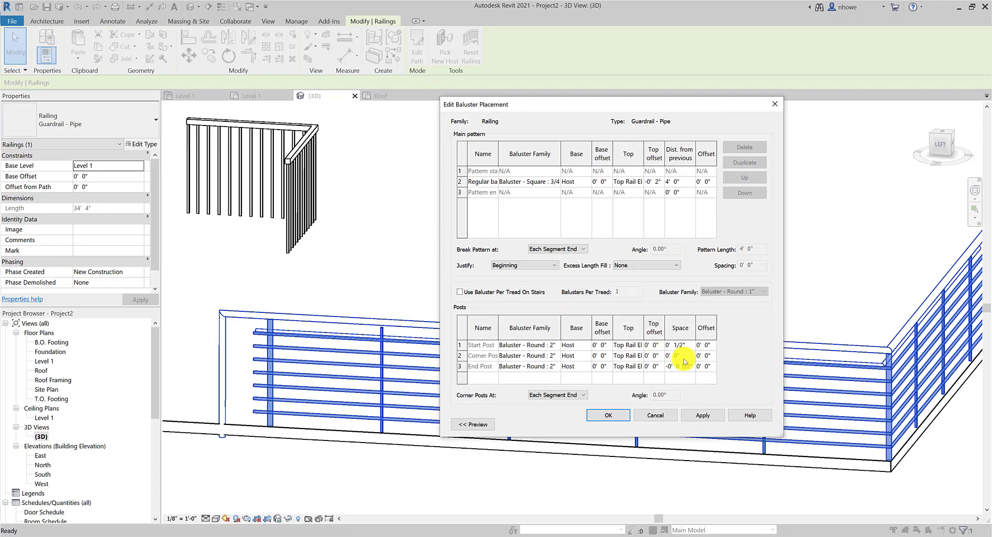
{"action": "left_click", "coordinate": [703, 415]}
{"action": "left_click", "coordinate": [610, 414]}
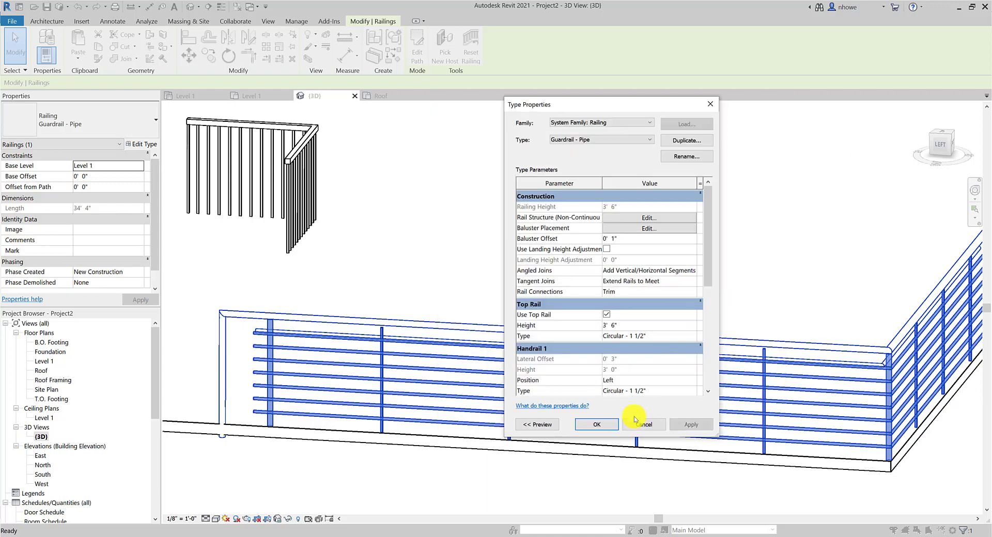